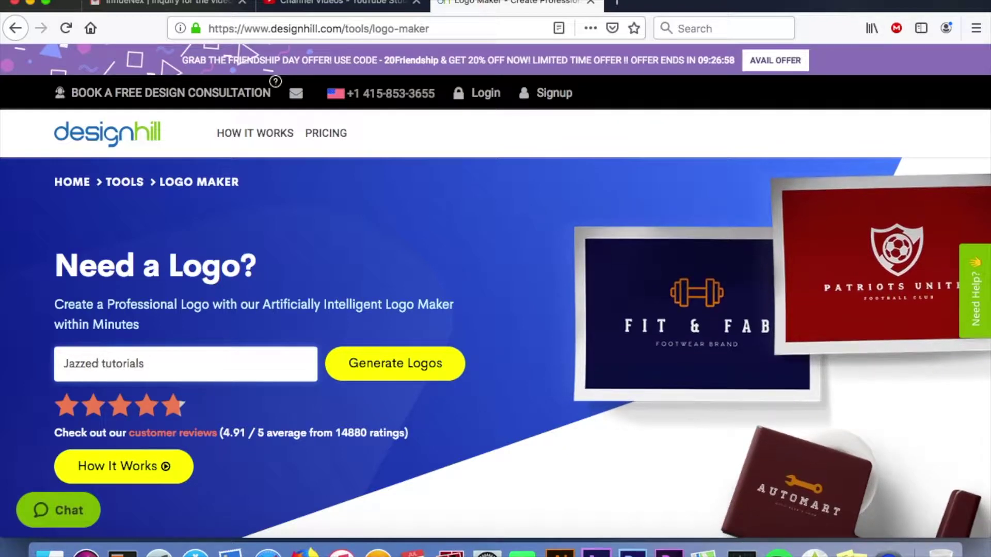
# - Generate logos for "Jazzed tutorials" and choose the Optimized, Embrace and Recrafty designs as preferred styles
pyautogui.click(356, 378)
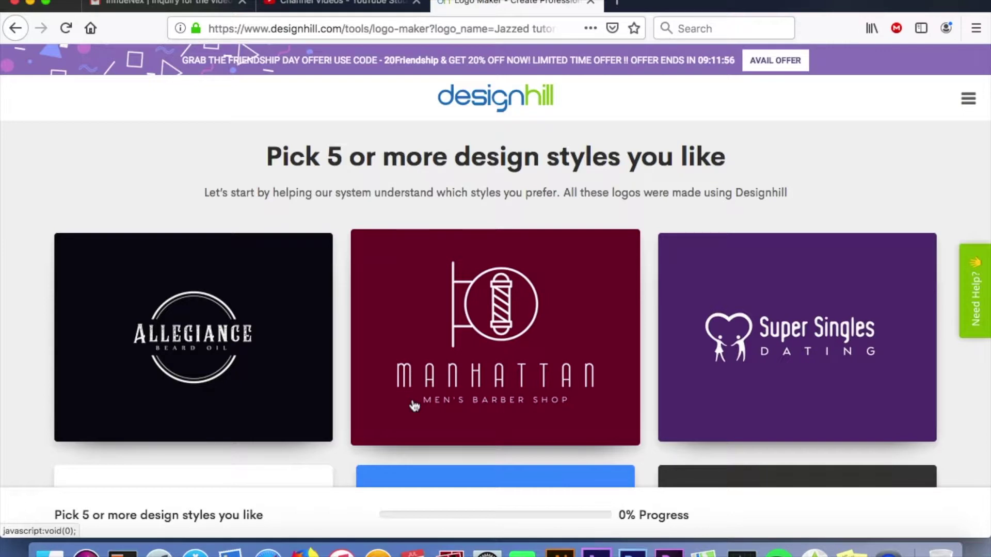
pyautogui.scroll(-5, 415, 406)
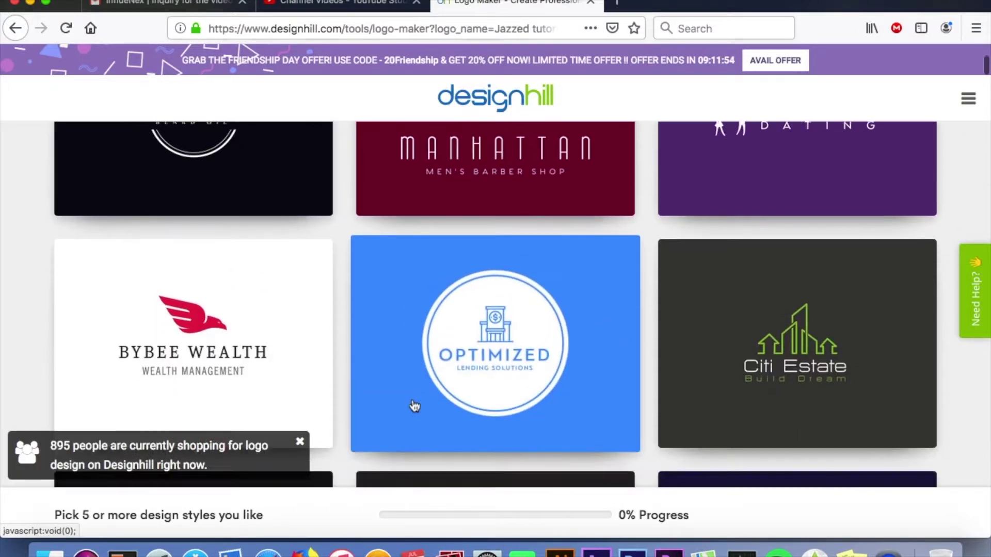
pyautogui.click(506, 350)
pyautogui.scroll(-10, 506, 349)
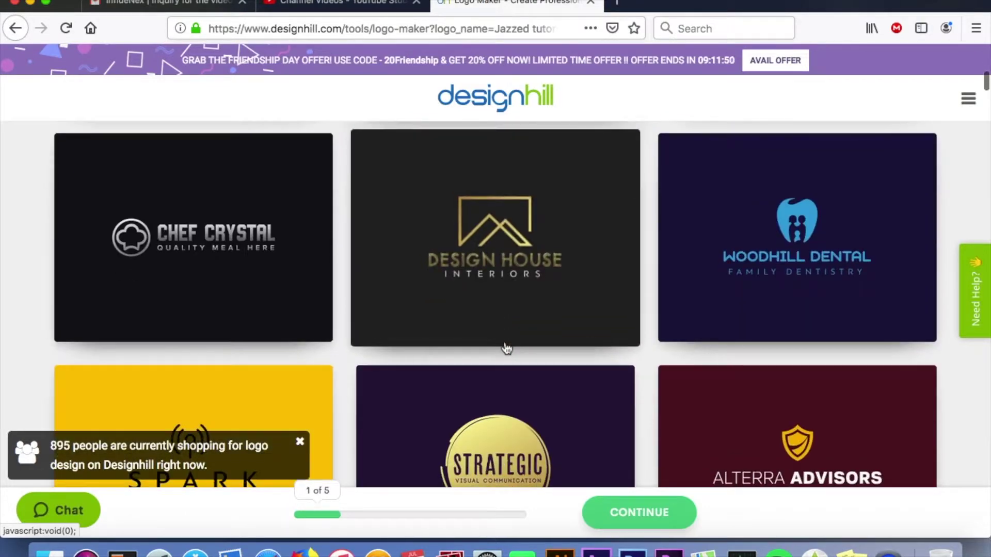
pyautogui.scroll(-5, 507, 349)
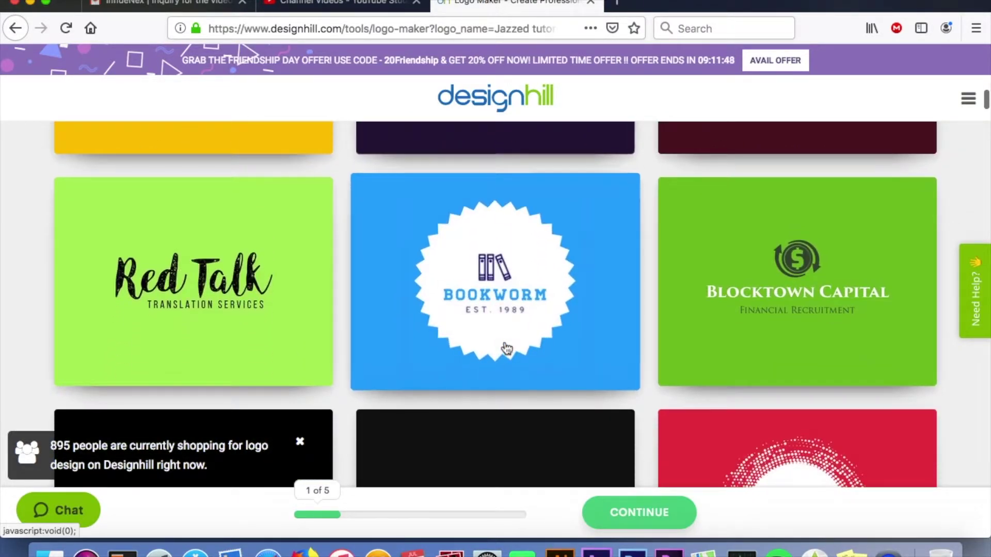
pyautogui.scroll(-3, 506, 349)
pyautogui.click(667, 345)
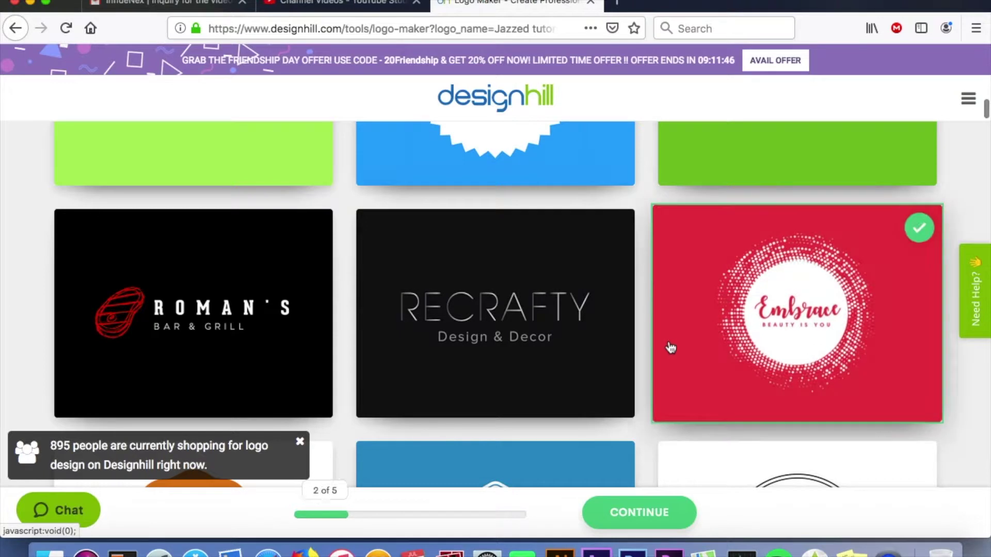
pyautogui.click(500, 317)
# - Add the Uncage Love and Noxi designs to the preferred styles, continue, and skip the color selection
pyautogui.scroll(-5, 499, 317)
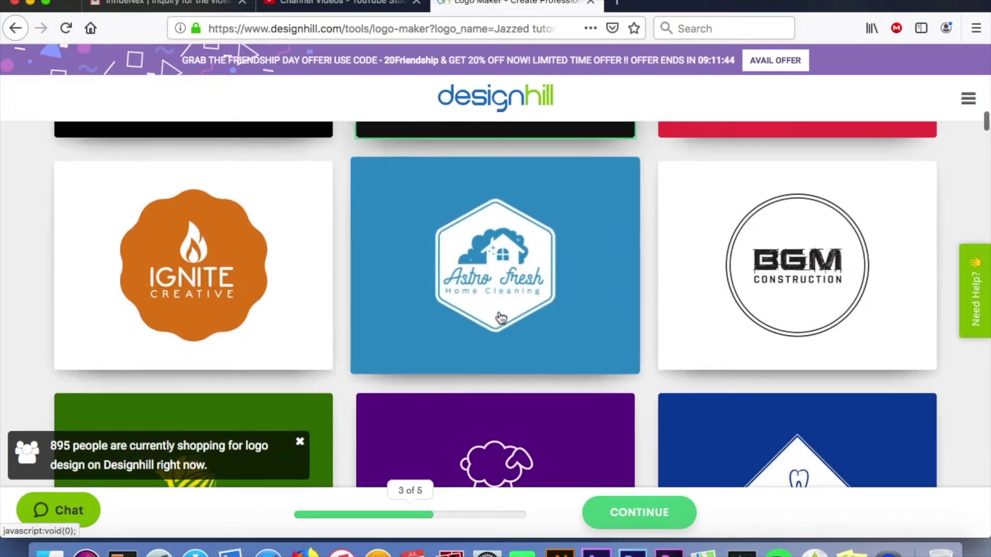
pyautogui.scroll(-10, 500, 317)
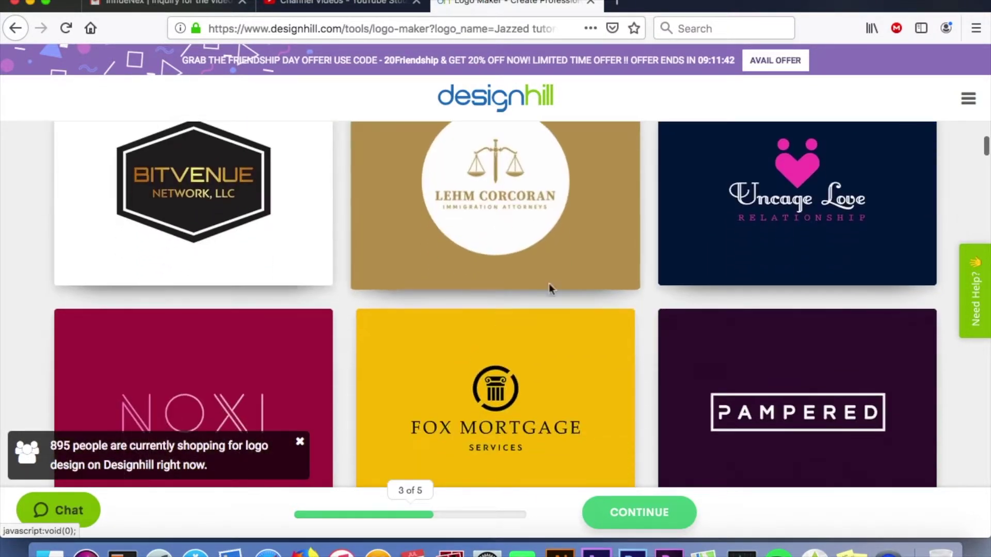
pyautogui.click(718, 270)
pyautogui.scroll(-4, 438, 398)
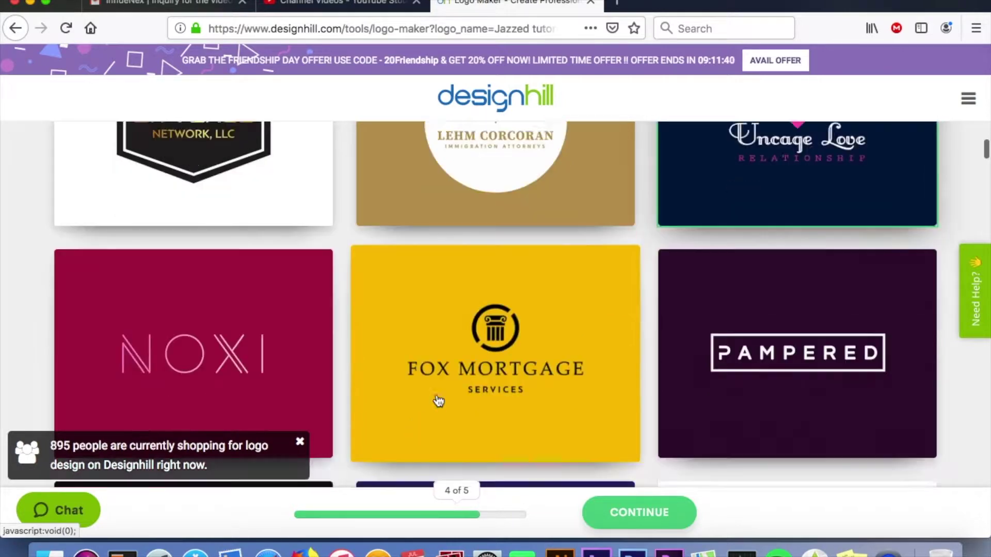
pyautogui.click(247, 303)
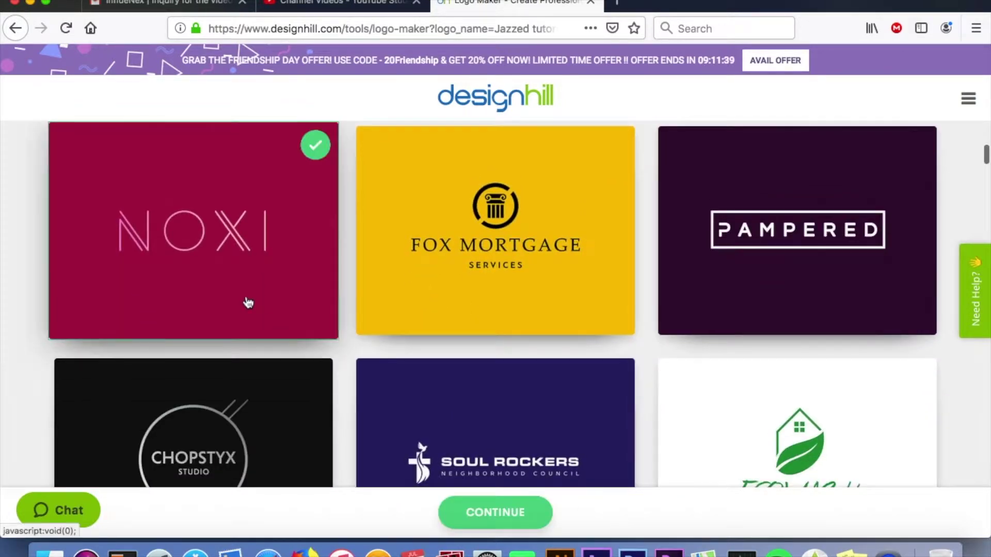
pyautogui.click(525, 513)
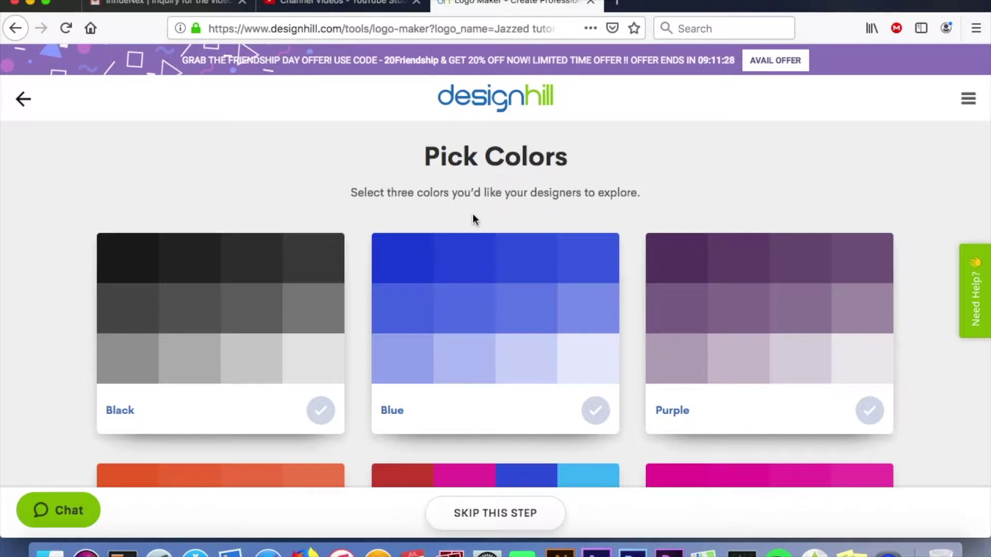
pyautogui.click(511, 514)
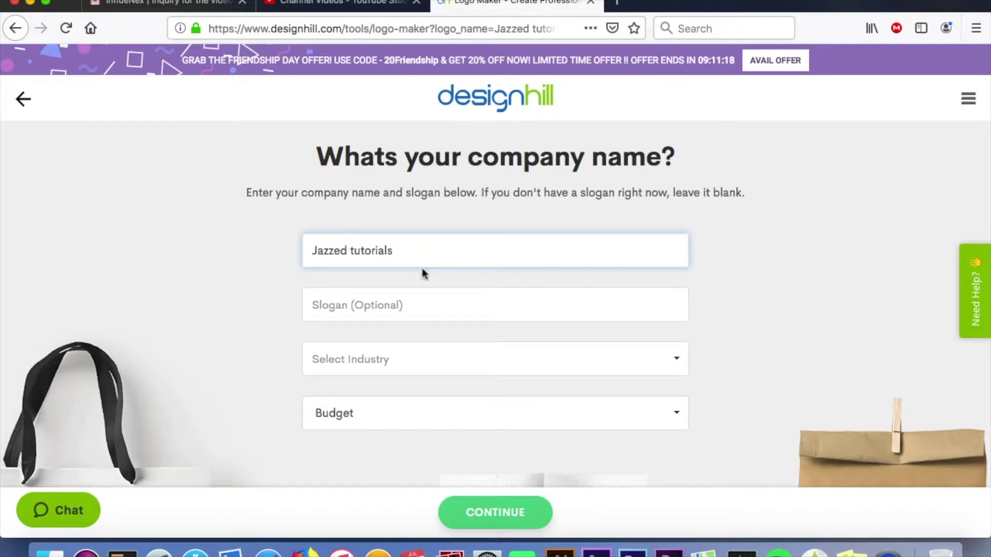
# - Enter the slogan "The Art Of Awesome" and set the industry to Art & Design
pyautogui.click(390, 309)
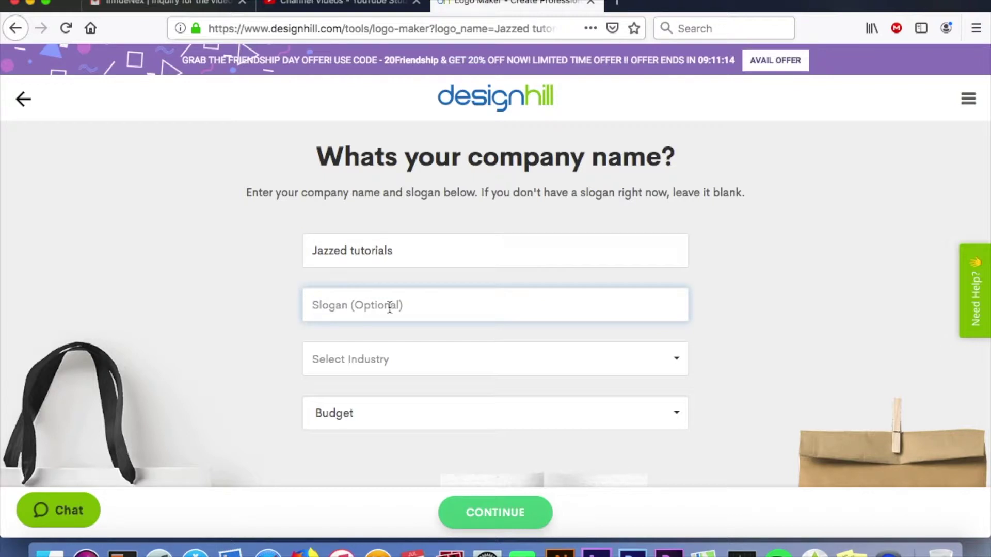
pyautogui.write('The Art Of Awesome')
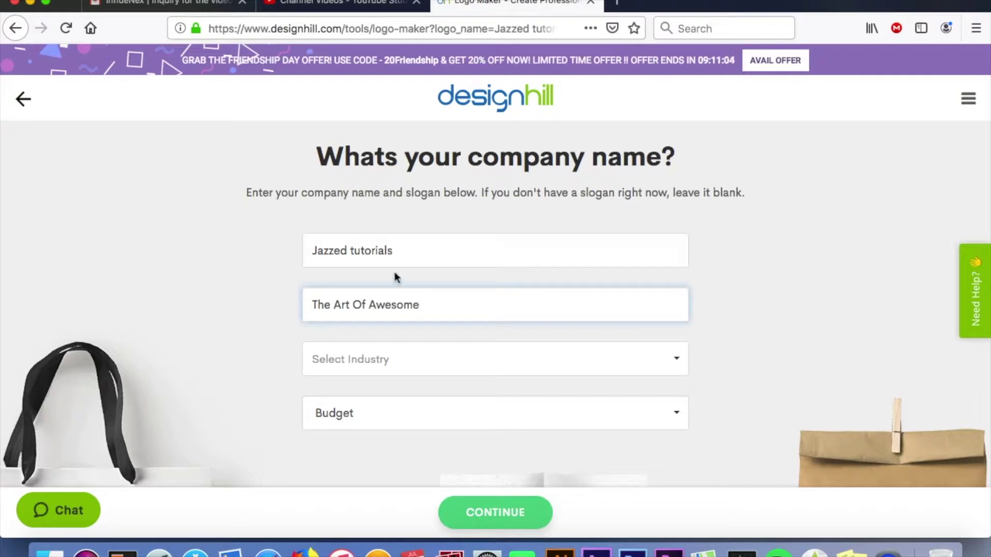
pyautogui.click(478, 364)
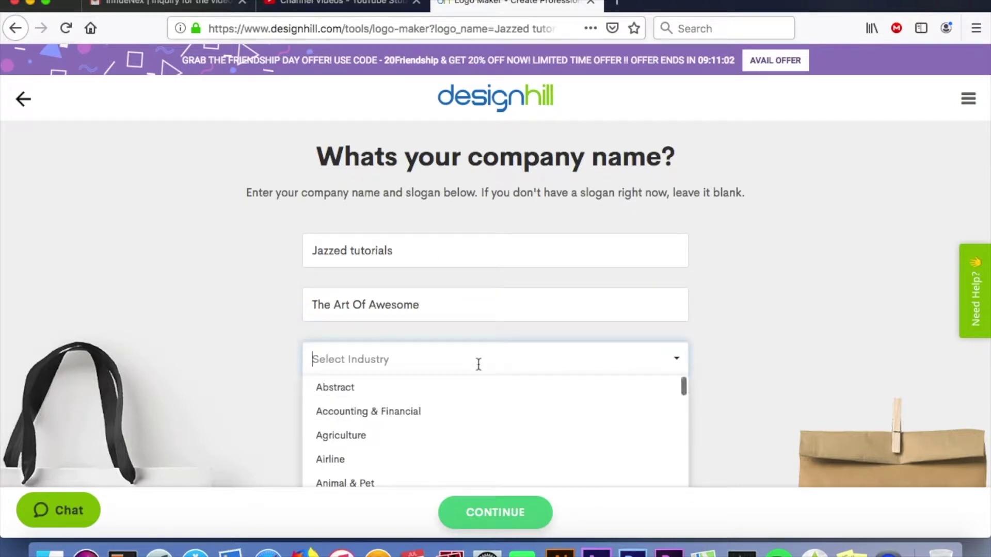
pyautogui.scroll(-5, 403, 437)
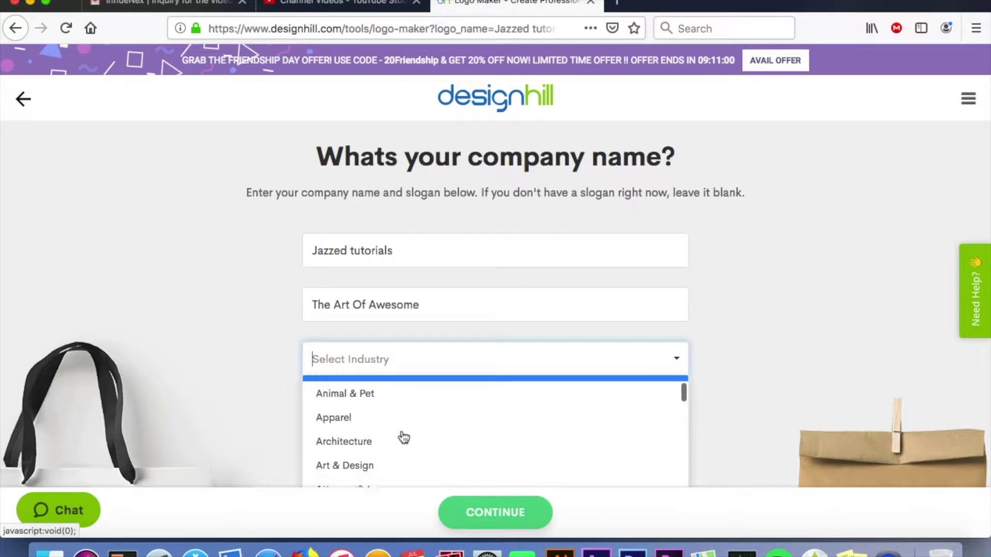
pyautogui.click(403, 431)
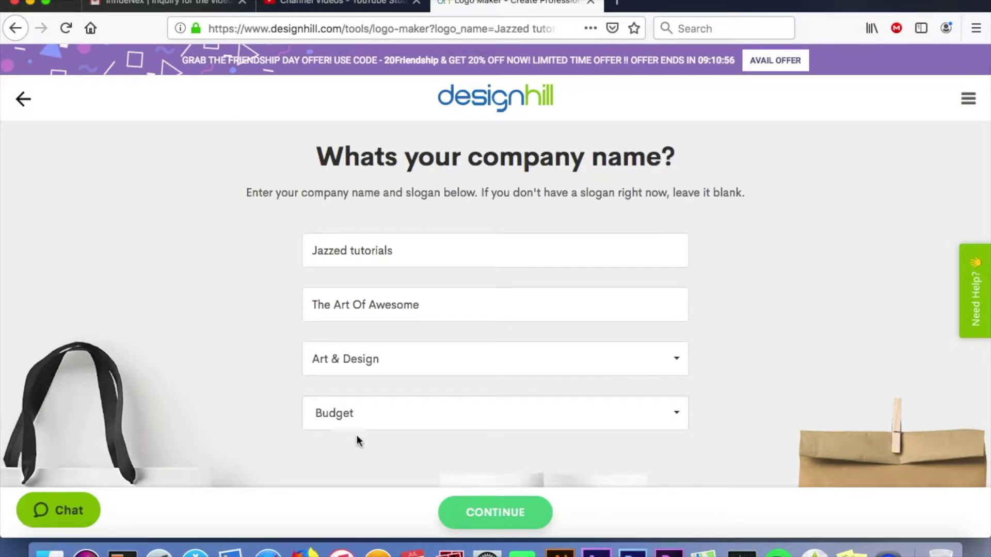
# - Set the budget to $0 and continue to the symbol selection
pyautogui.scroll(-3, 343, 443)
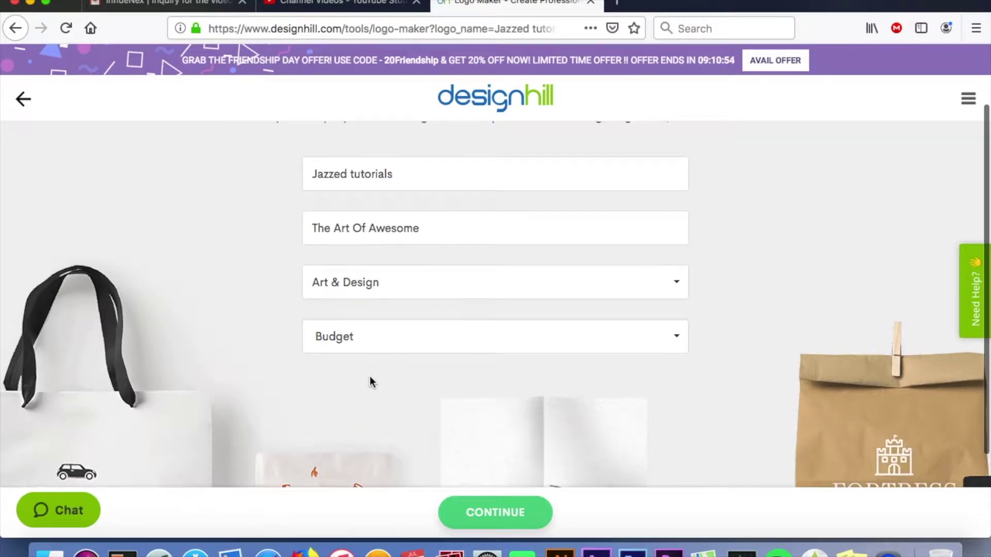
pyautogui.click(387, 348)
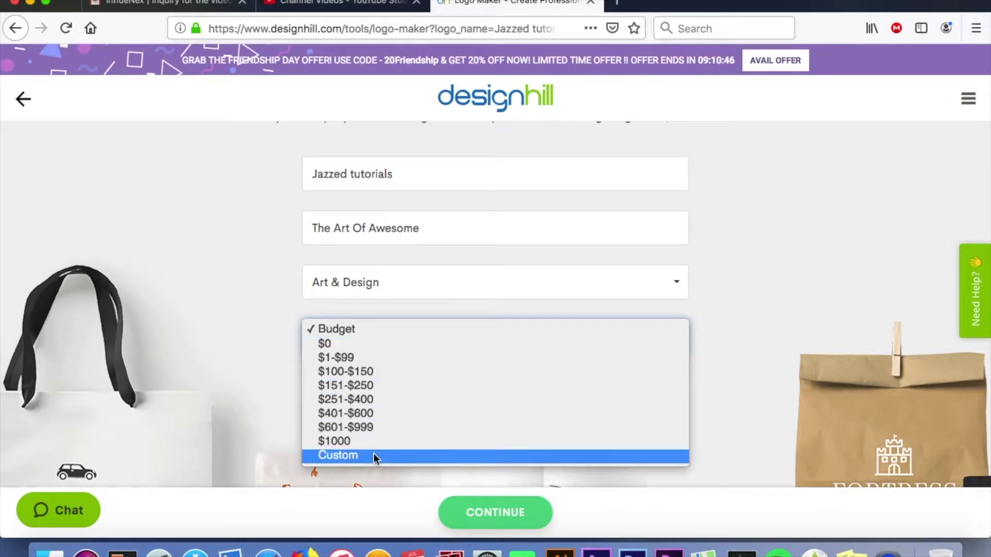
pyautogui.click(376, 345)
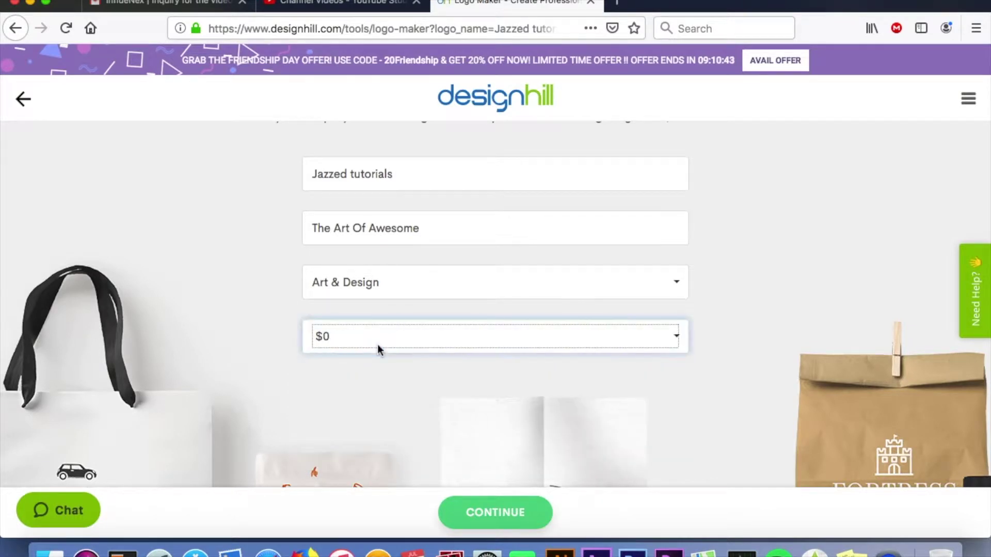
pyautogui.click(495, 513)
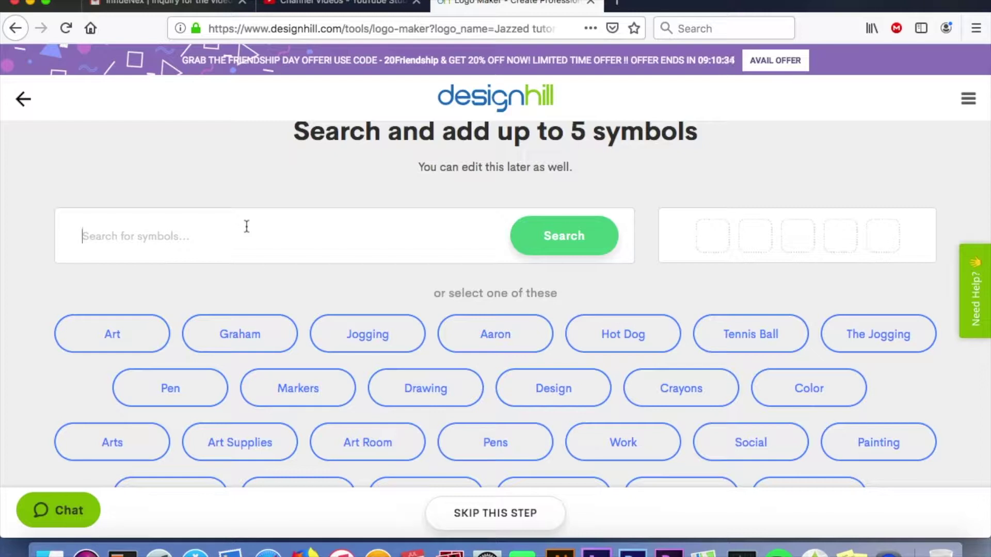
# - Search the symbols for "Photoshop" and add the solid black PSD file symbol and the two-layer outline stack symbol
pyautogui.write('P')
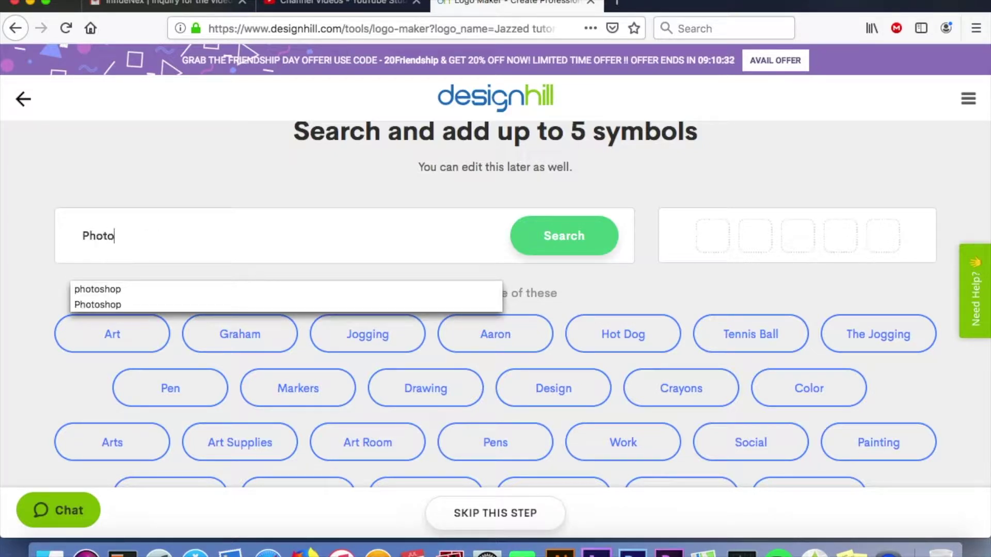
pyautogui.write('hoto')
pyautogui.click(145, 304)
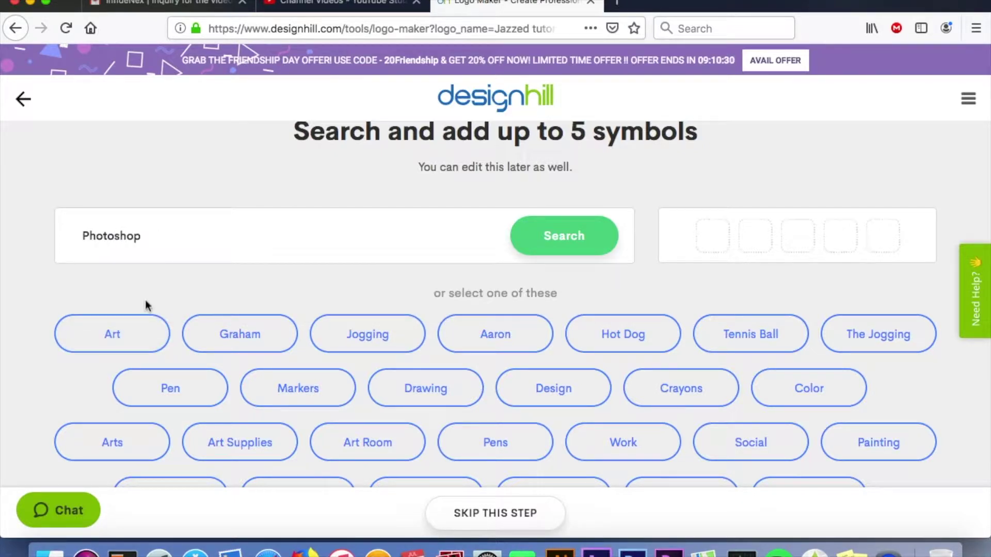
pyautogui.click(553, 256)
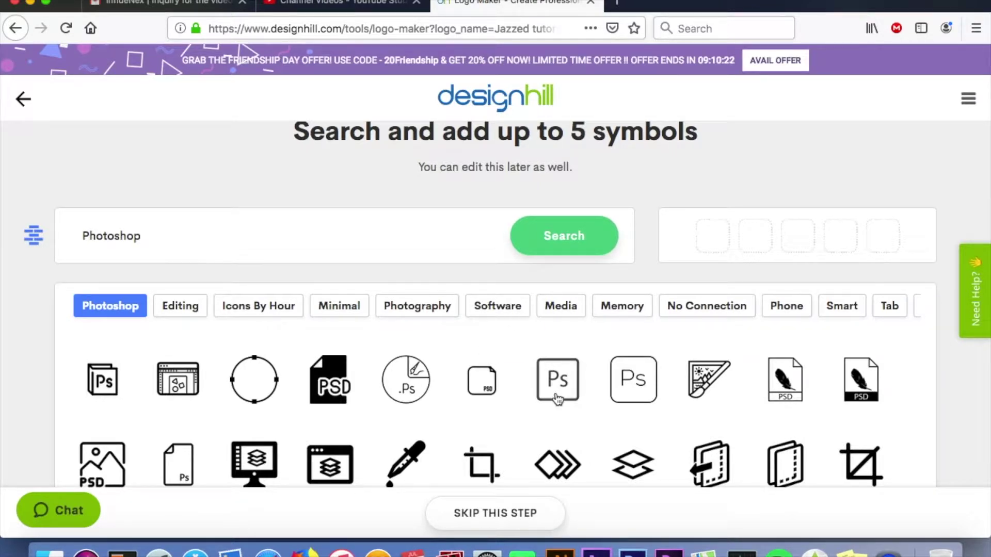
pyautogui.click(333, 389)
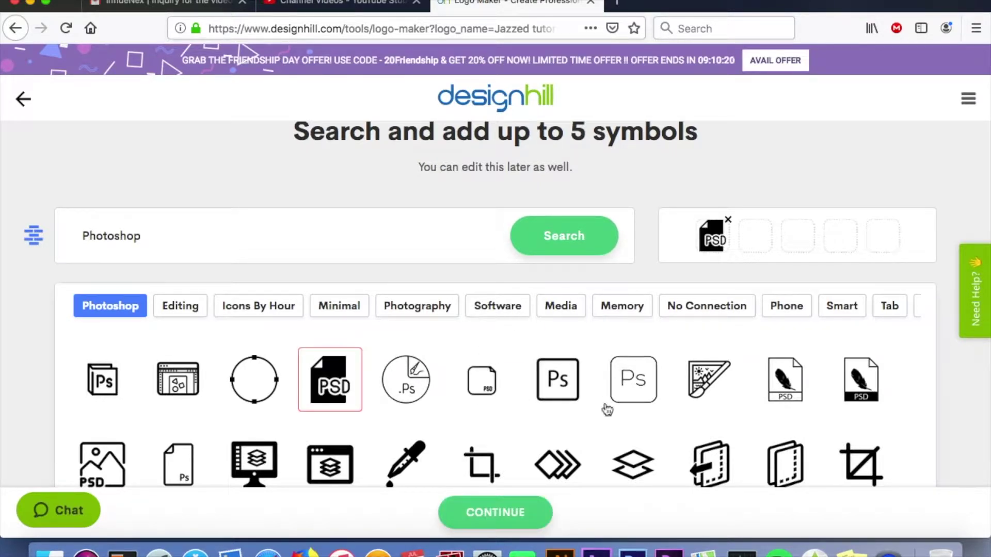
pyautogui.click(644, 475)
# - Add the crop symbol with the dotted diagonal, the laptop with stacked windows and the outline camera, and continue to the generated logos
pyautogui.scroll(-5, 535, 413)
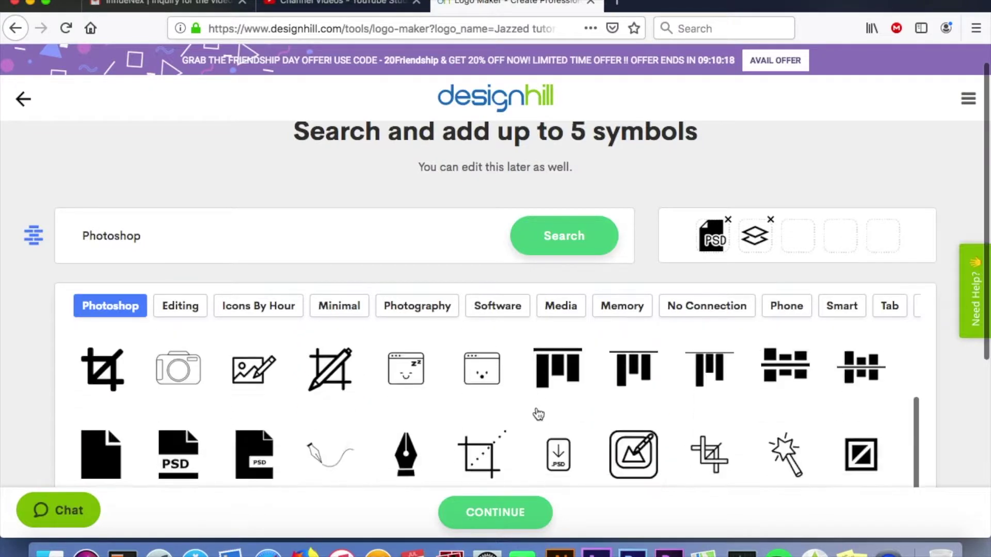
pyautogui.scroll(-3, 290, 407)
pyautogui.scroll(2, 290, 409)
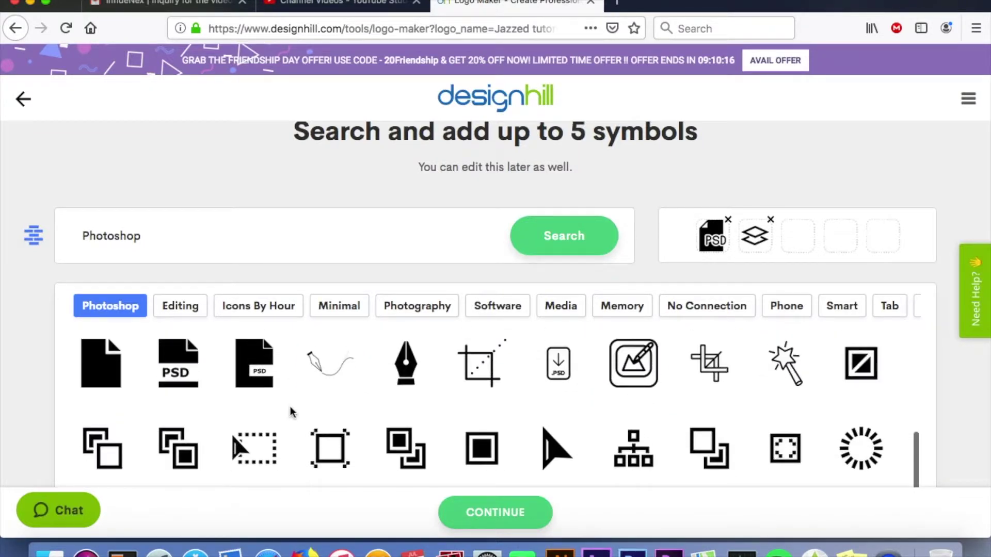
pyautogui.click(485, 395)
pyautogui.scroll(-5, 485, 395)
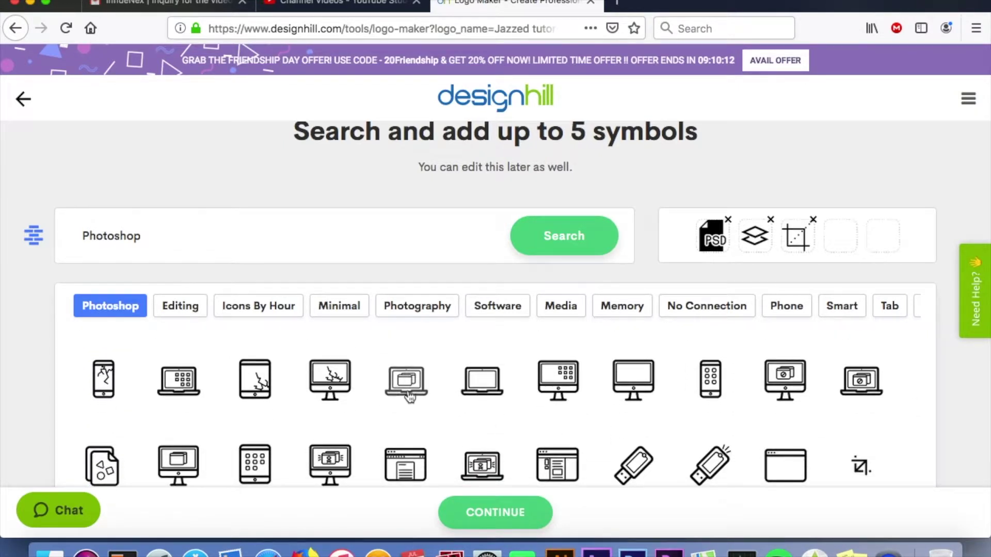
pyautogui.click(409, 394)
pyautogui.scroll(-1, 410, 394)
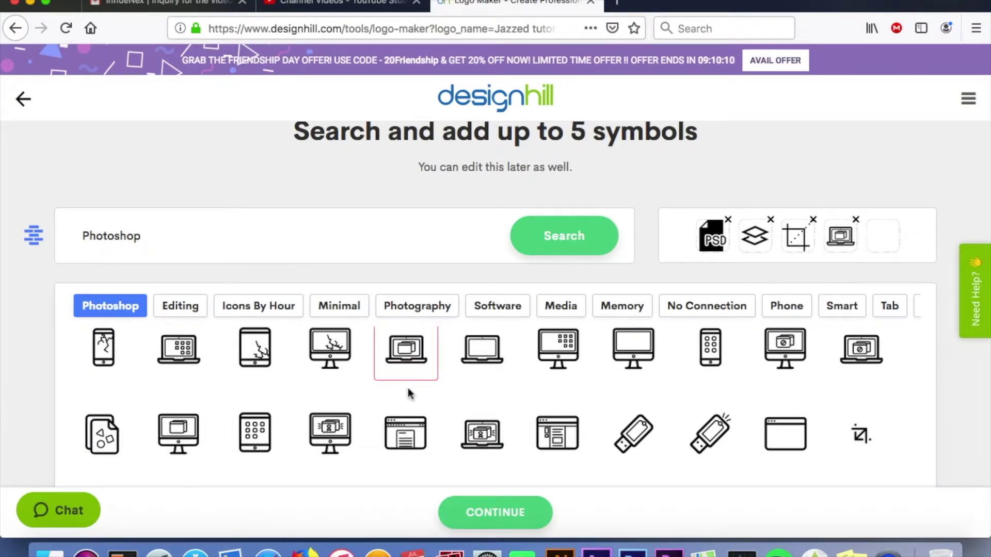
pyautogui.scroll(5, 409, 394)
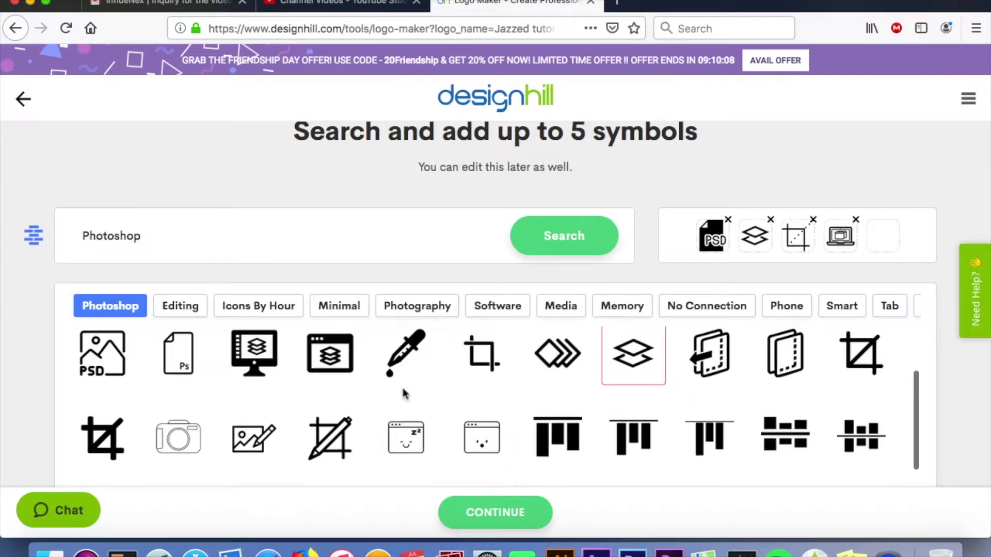
pyautogui.click(178, 435)
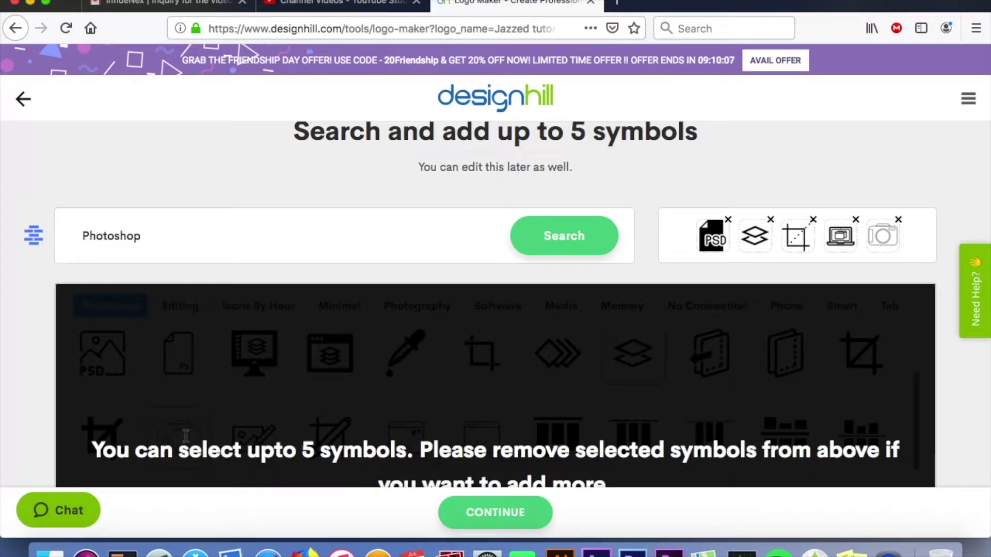
pyautogui.click(493, 516)
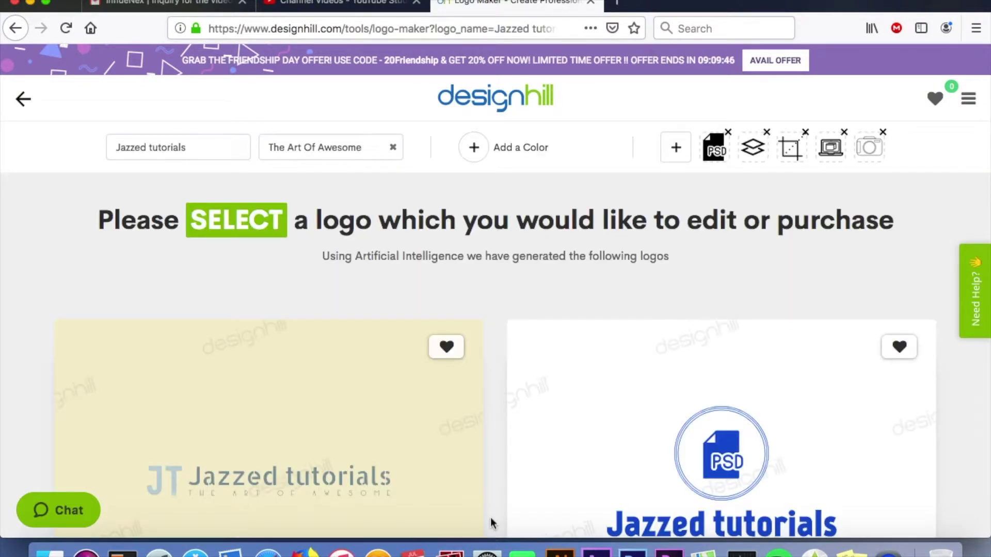
# - Examine the generated logo designs for Jazzed tutorials, comparing their symbols, fonts, colors and frames
pyautogui.scroll(-3, 490, 516)
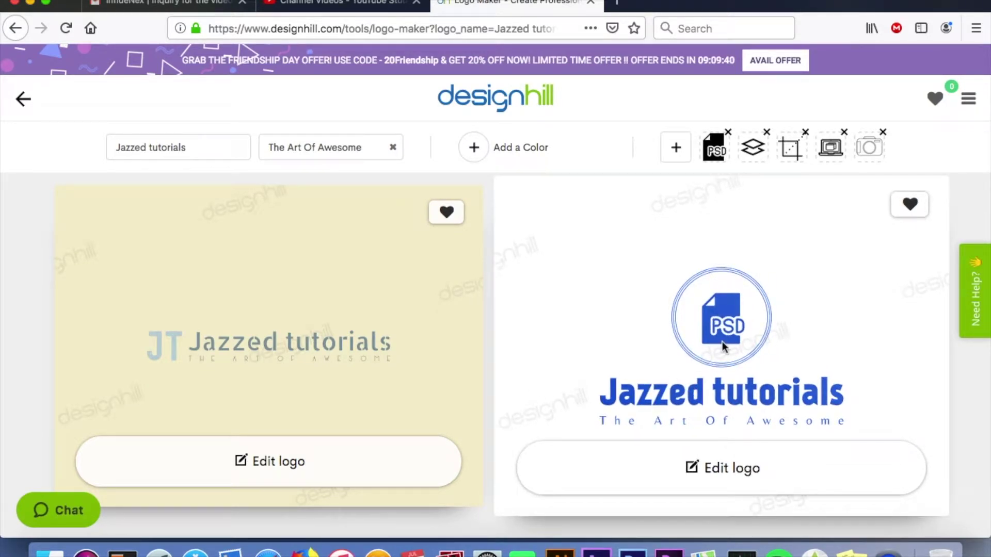
pyautogui.scroll(-9, 722, 342)
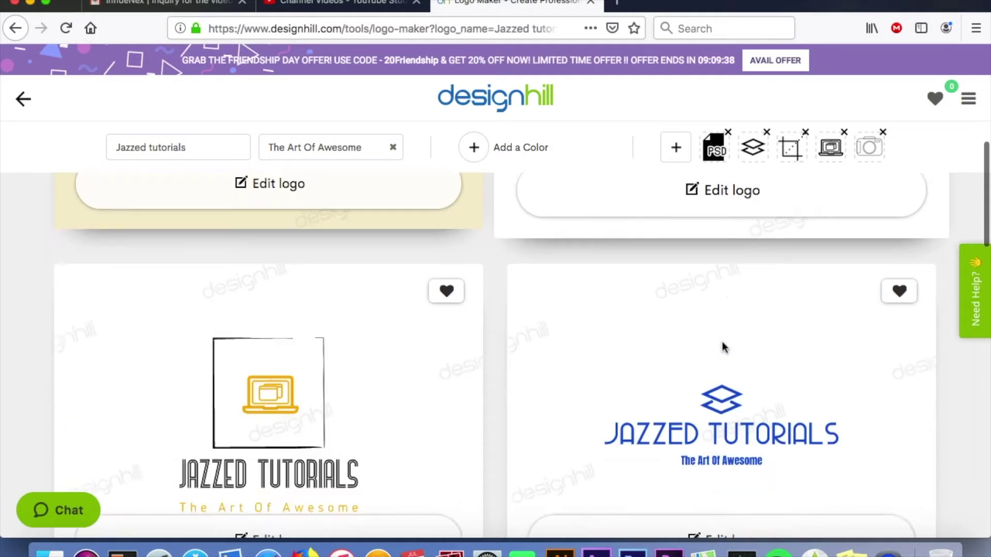
pyautogui.scroll(-10, 722, 341)
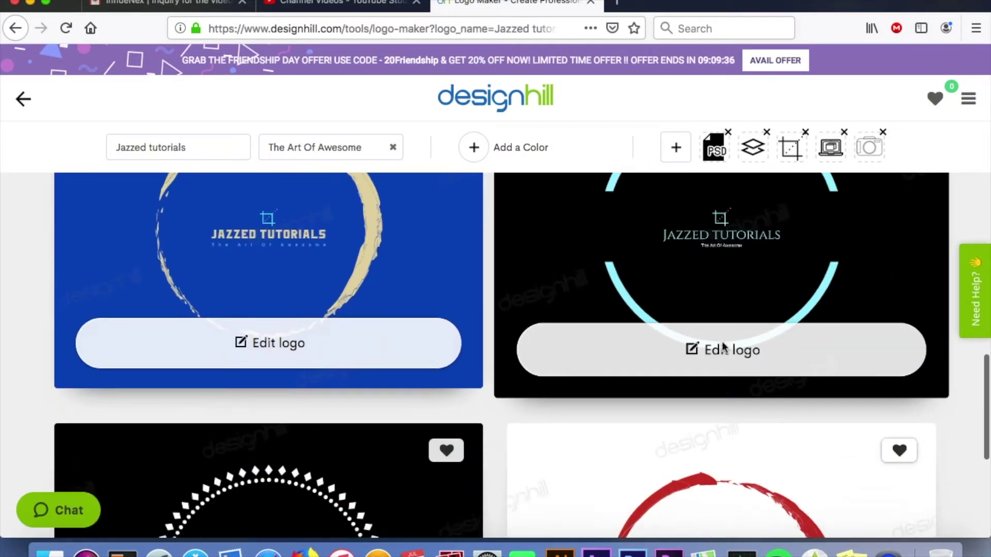
pyautogui.scroll(-2, 723, 347)
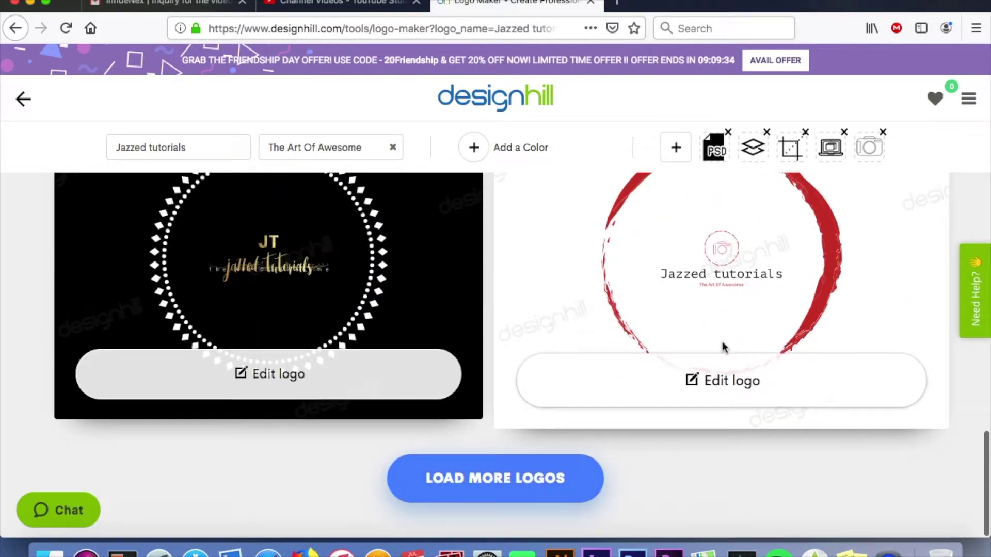
pyautogui.scroll(6, 578, 381)
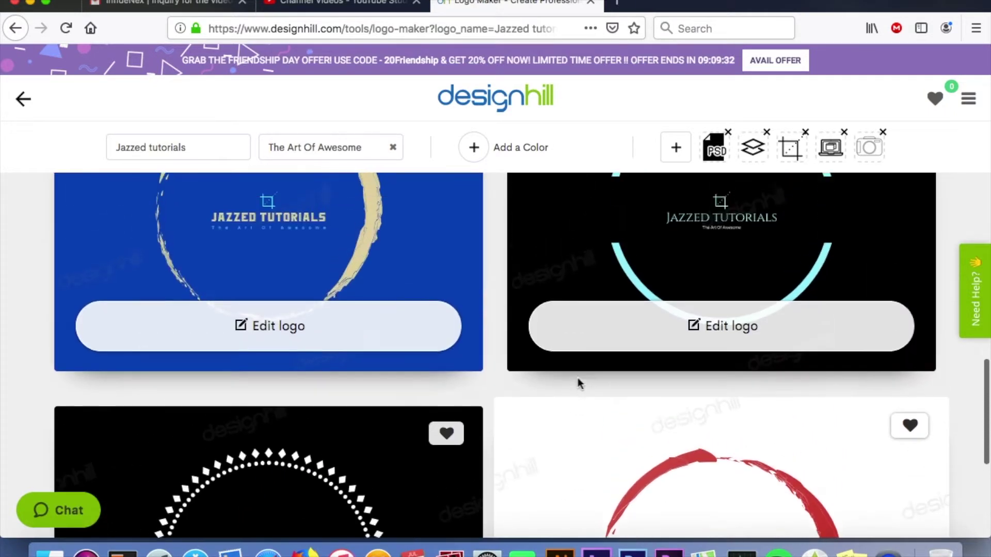
pyautogui.scroll(15, 578, 383)
pyautogui.scroll(4, 578, 383)
pyautogui.scroll(-15, 578, 384)
pyautogui.scroll(-6, 579, 383)
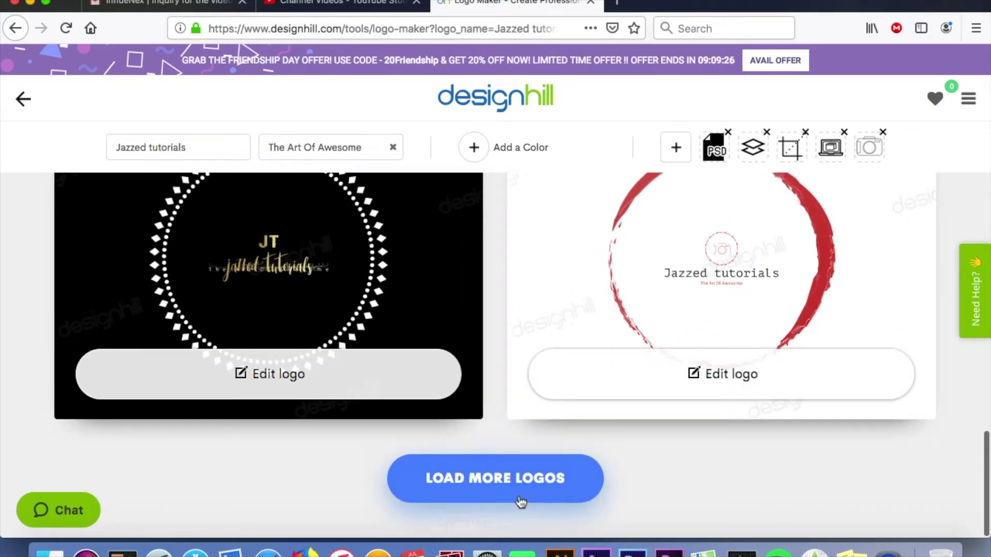
# - Load more logo designs and open the white design with the blue PSD symbol in a circle for editing
pyautogui.click(523, 489)
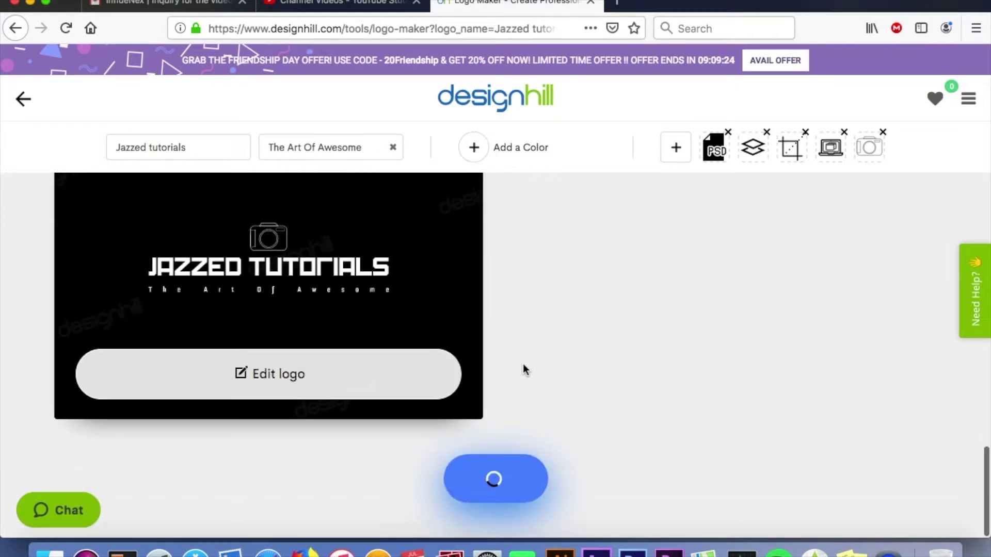
pyautogui.scroll(20, 522, 363)
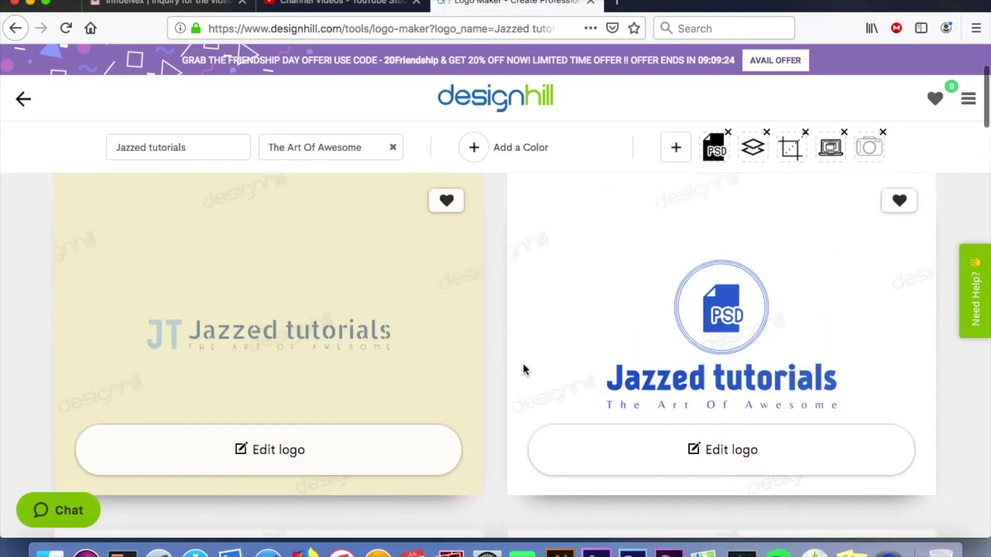
pyautogui.scroll(-5, 522, 364)
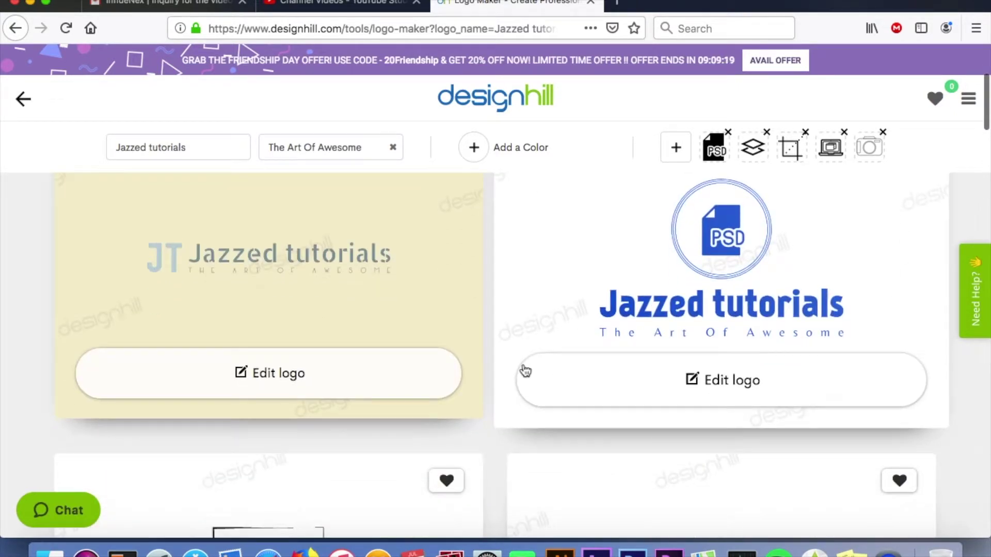
pyautogui.click(626, 382)
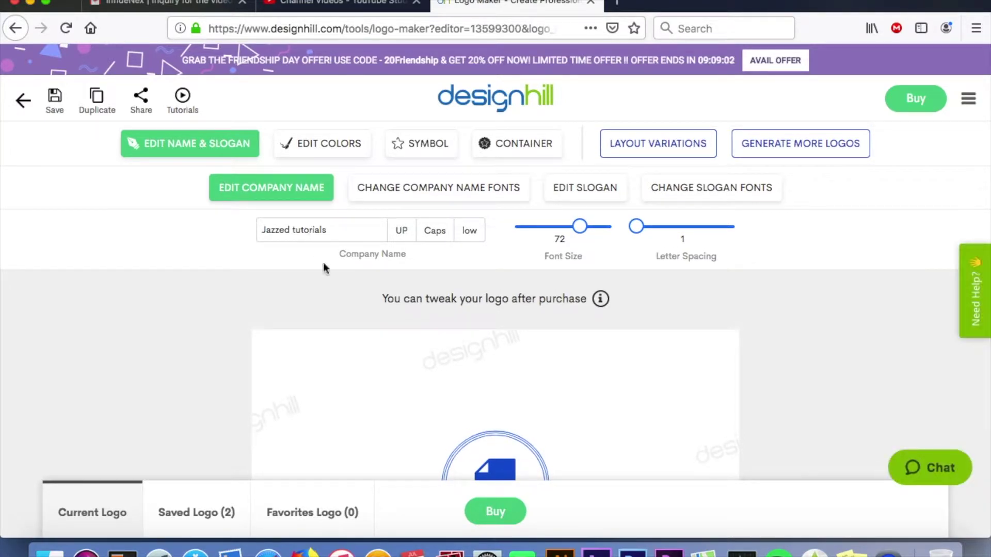
# - Set the company name's font size to 55 and its letter spacing to 4
pyautogui.scroll(-3, 324, 266)
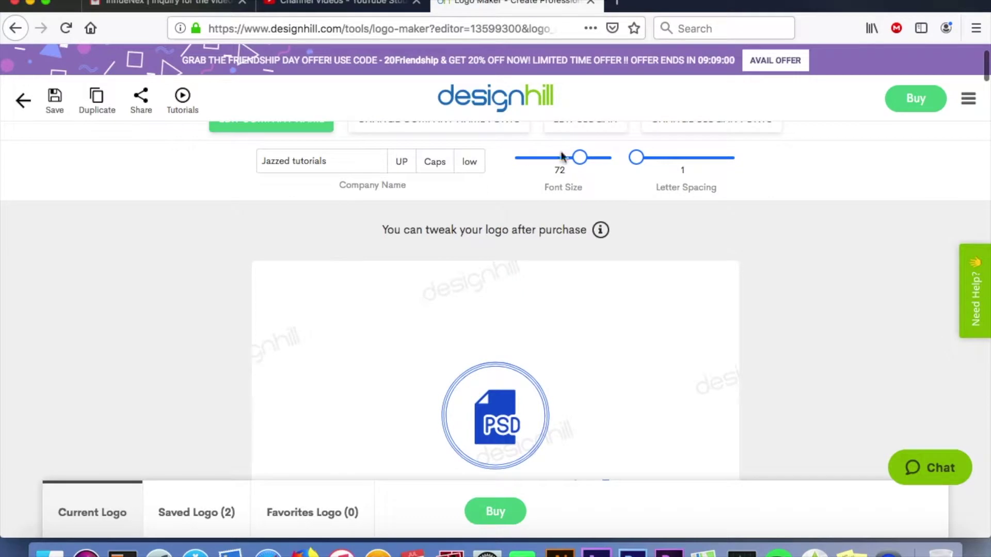
pyautogui.moveTo(581, 160); pyautogui.dragTo(592, 160)
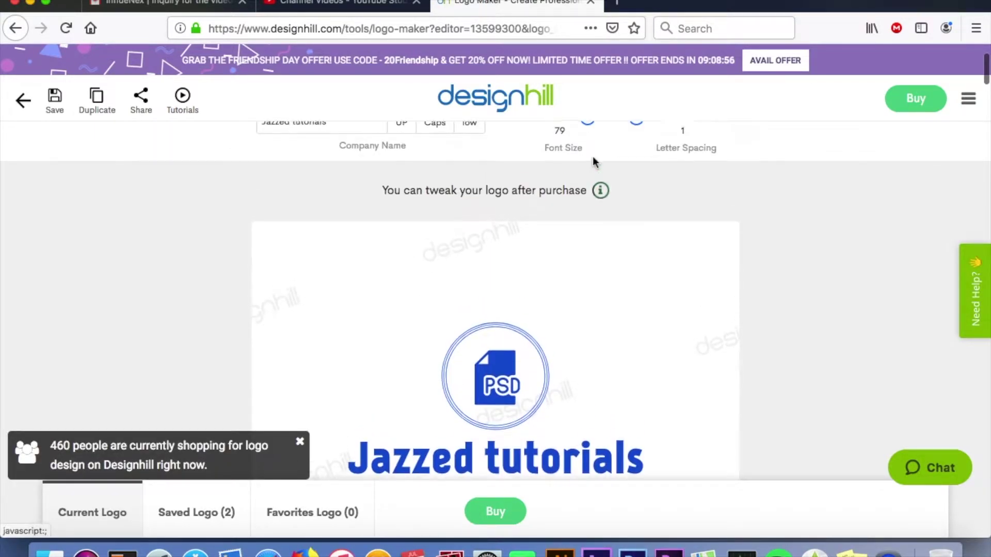
pyautogui.moveTo(592, 130); pyautogui.dragTo(565, 131)
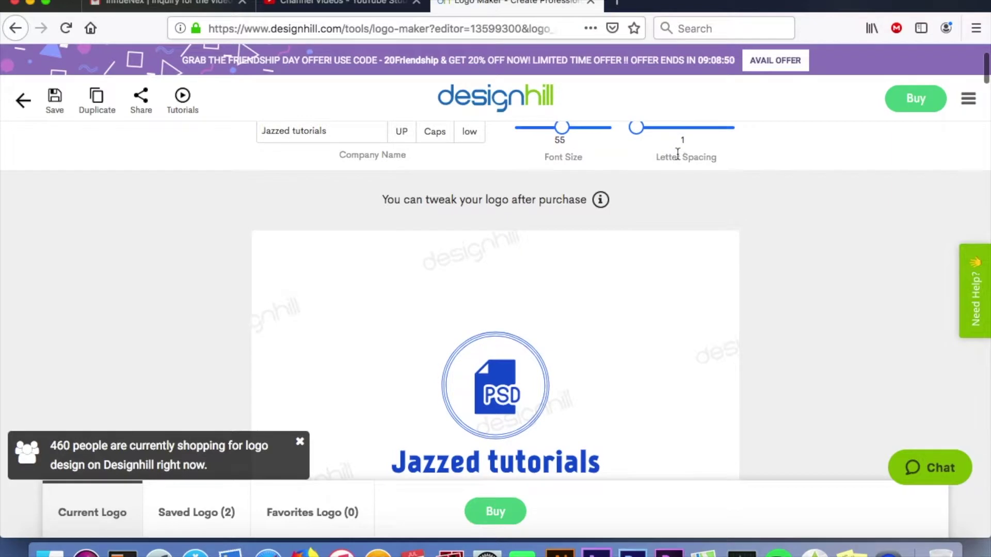
pyautogui.moveTo(638, 136); pyautogui.dragTo(669, 133)
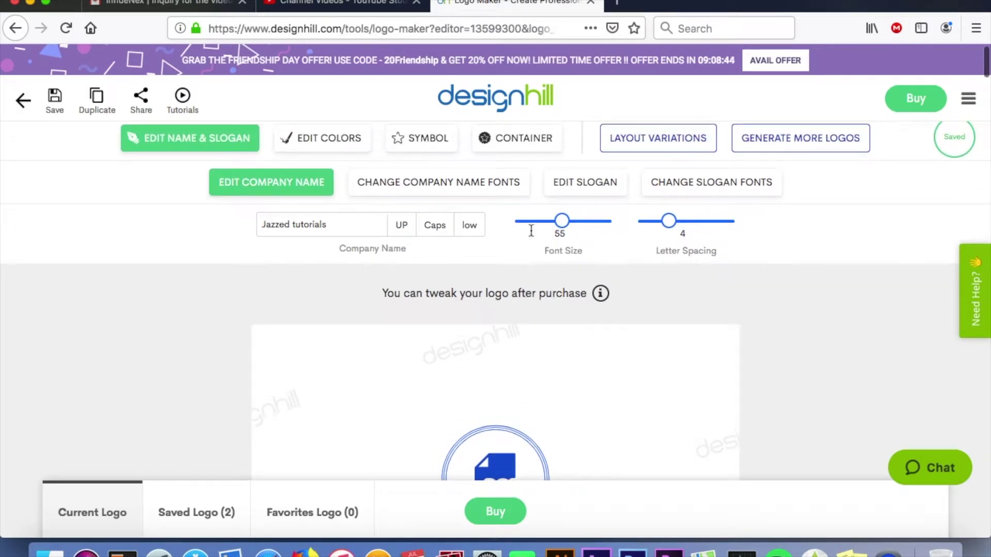
# - Change the company name's font to the thin mixed-case lettering of the first variation in the Display category
pyautogui.click(498, 188)
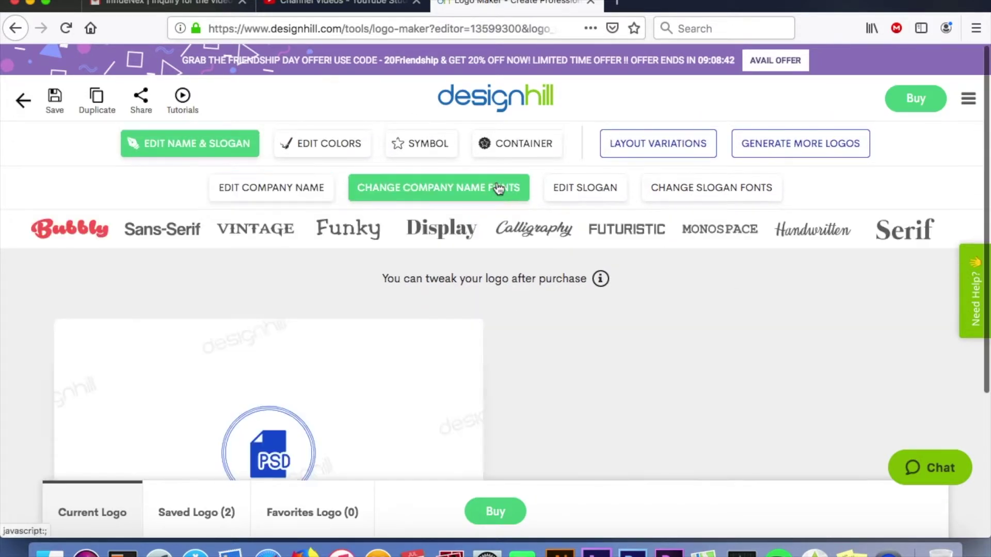
pyautogui.scroll(-3, 329, 231)
pyautogui.click(427, 151)
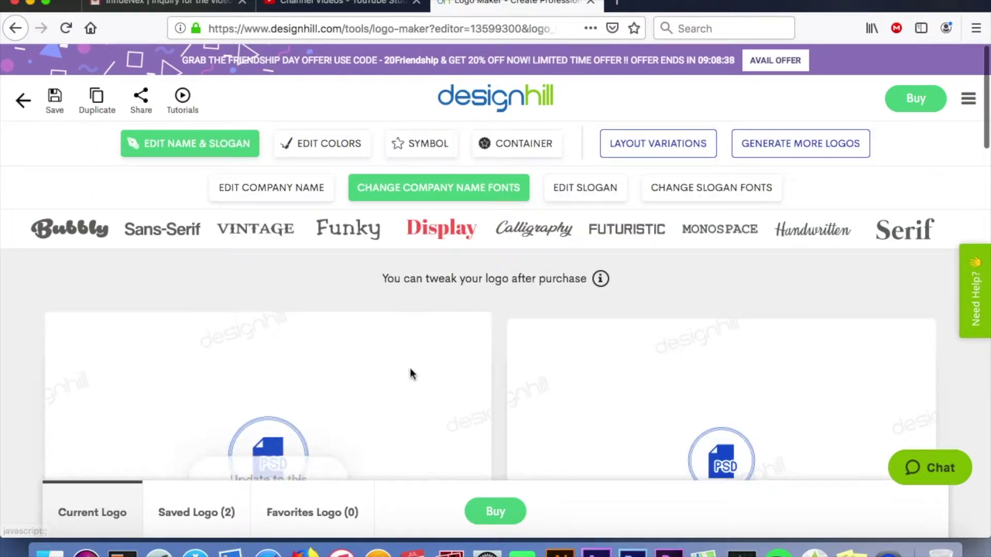
pyautogui.scroll(-3, 409, 376)
pyautogui.scroll(-5, 412, 373)
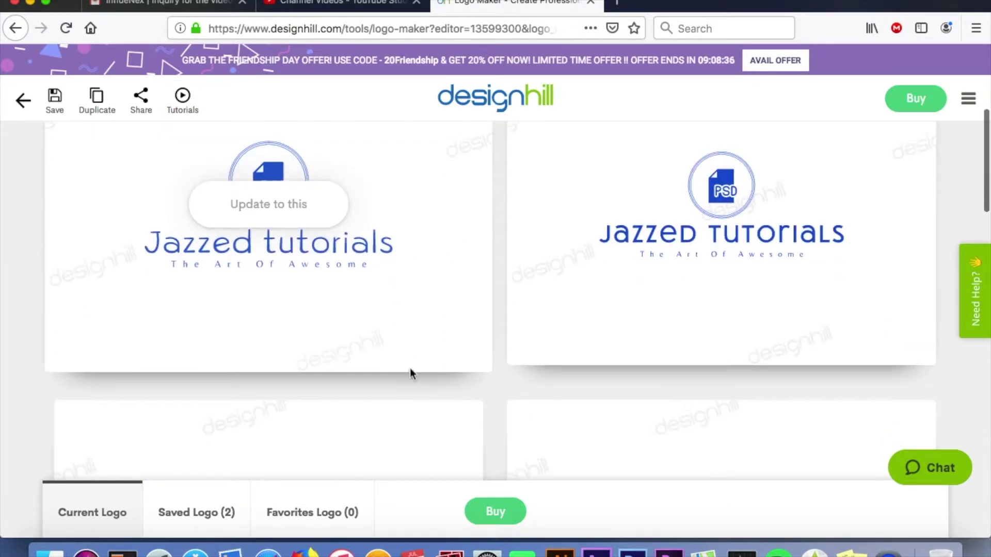
pyautogui.moveTo(692, 336)
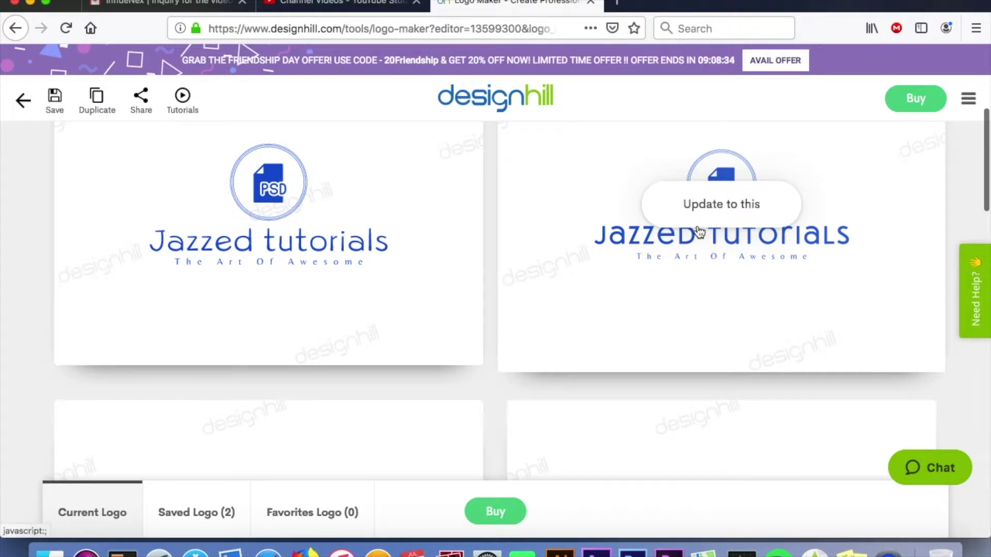
pyautogui.moveTo(289, 172)
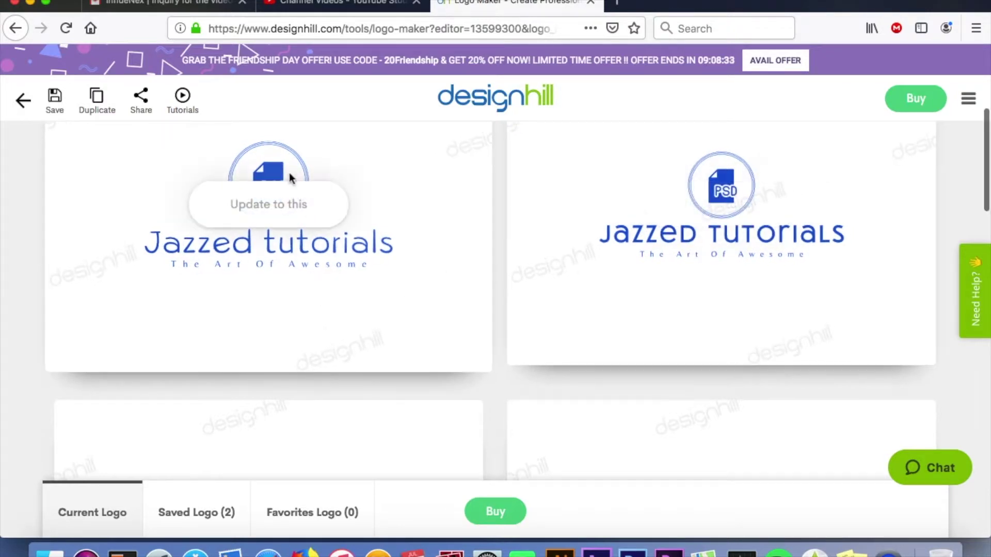
pyautogui.click(293, 203)
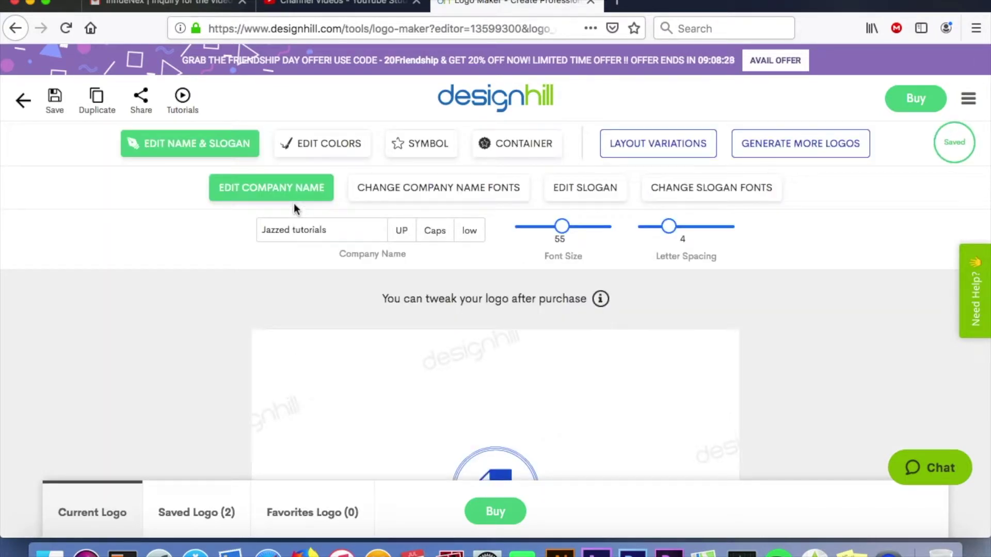
# - Set the font size of the slogan "The Art Of Awesome" to 52
pyautogui.click(602, 195)
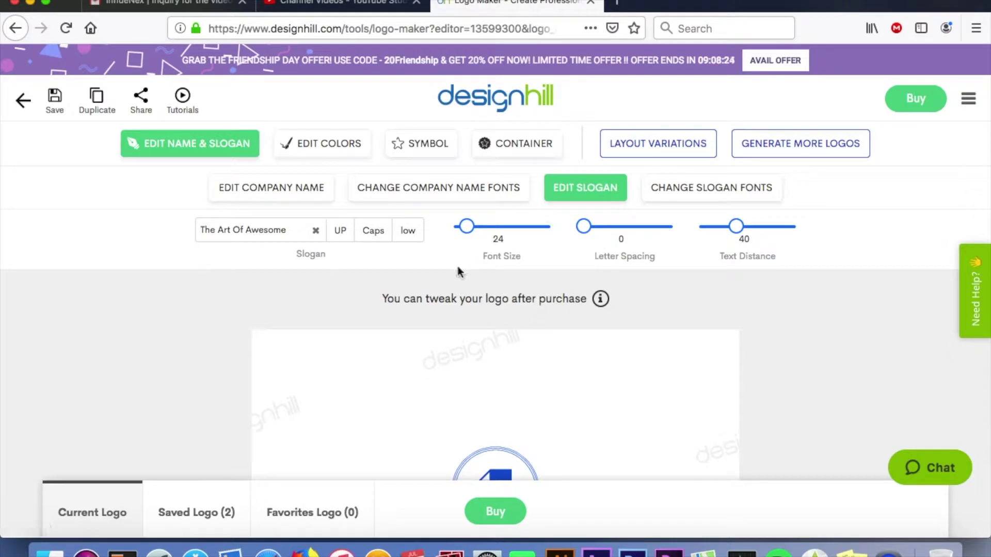
pyautogui.scroll(-3, 457, 270)
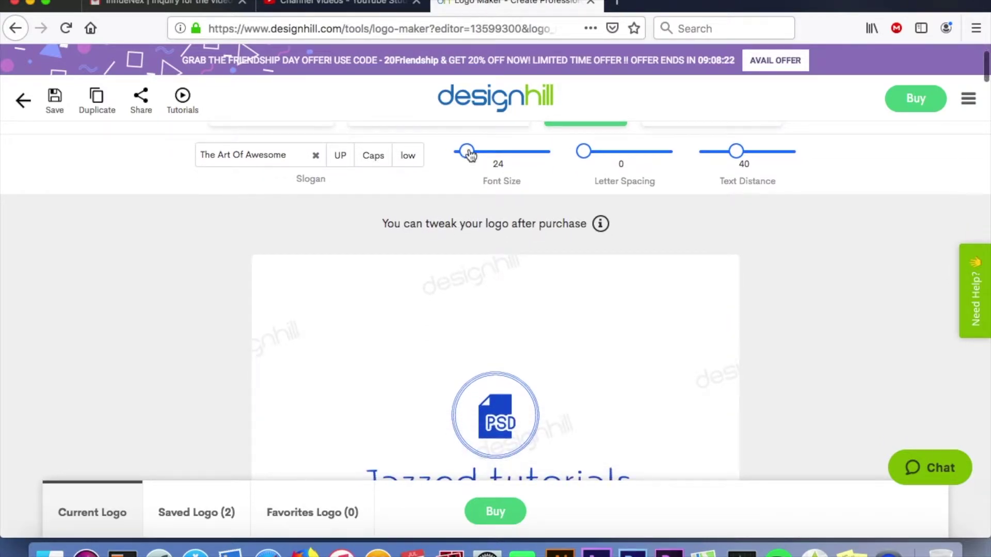
pyautogui.scroll(-3, 481, 152)
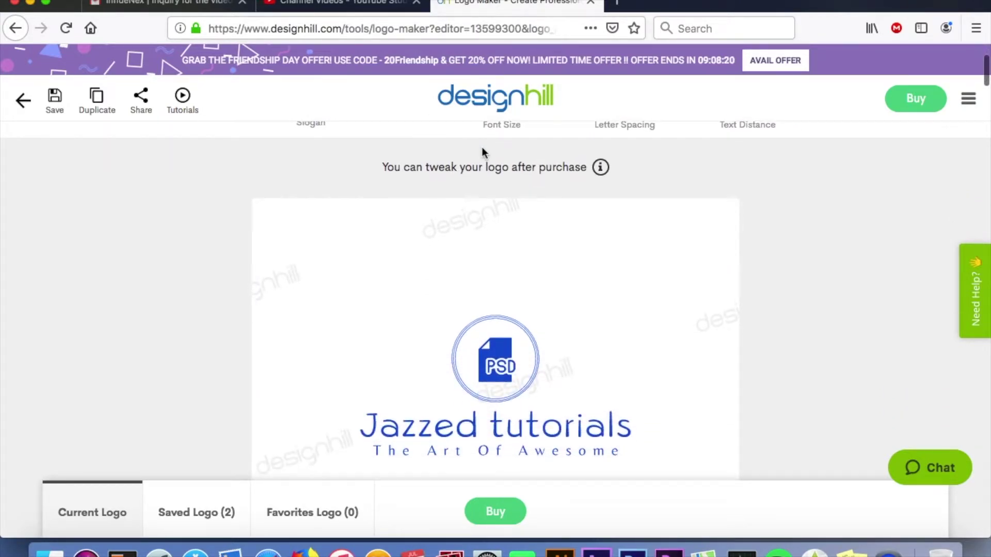
pyautogui.scroll(1, 486, 148)
pyautogui.scroll(1, 490, 152)
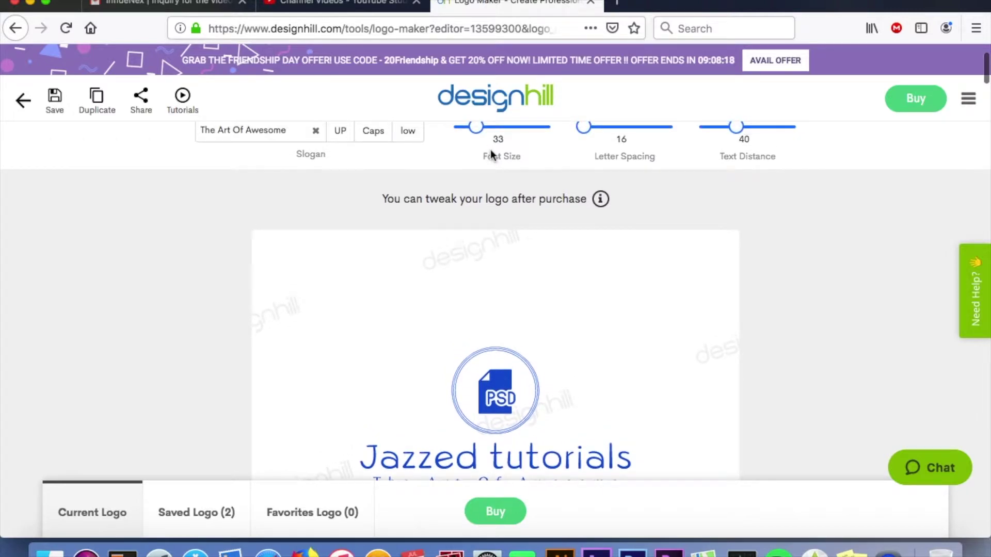
pyautogui.scroll(-1, 478, 139)
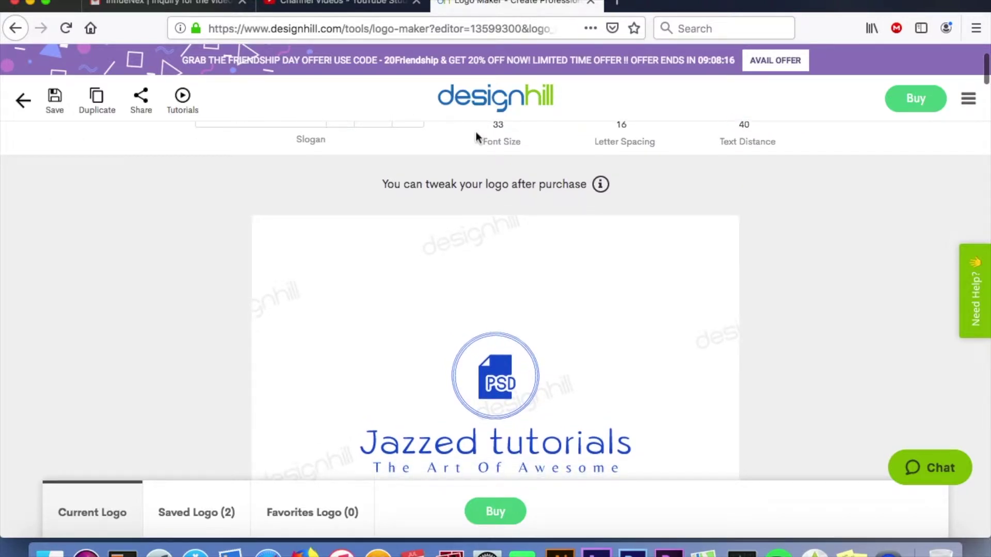
pyautogui.scroll(2, 477, 144)
pyautogui.moveTo(479, 150); pyautogui.dragTo(501, 152)
pyautogui.scroll(-2, 495, 290)
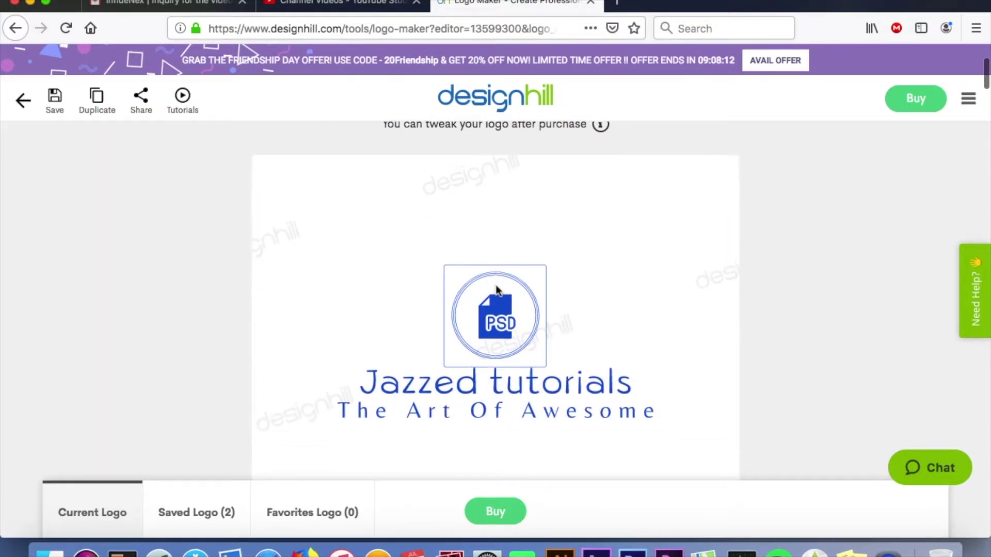
# - Adjust the slogan's letter spacing to 16 and set its text distance to 53
pyautogui.scroll(2, 497, 291)
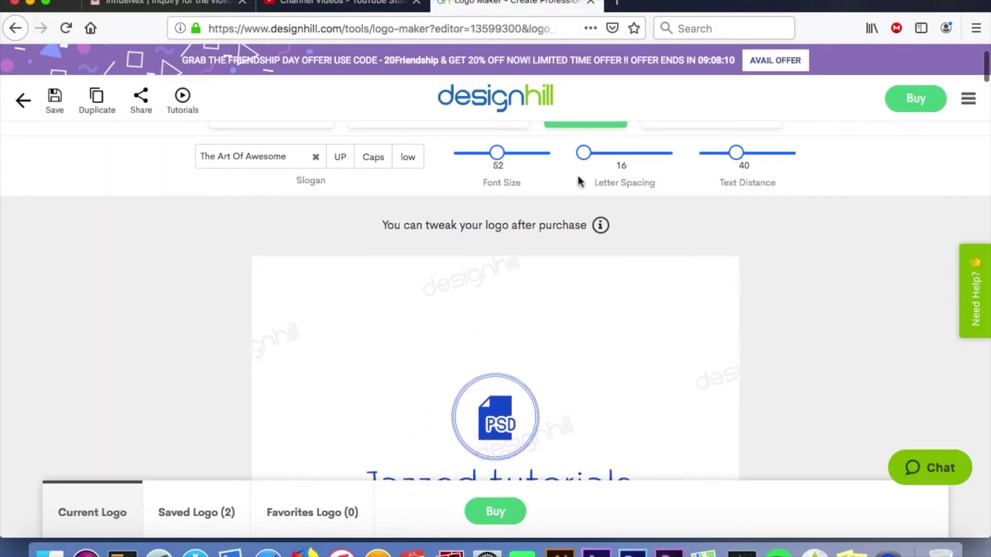
pyautogui.moveTo(587, 162); pyautogui.dragTo(605, 162)
pyautogui.scroll(-4, 599, 287)
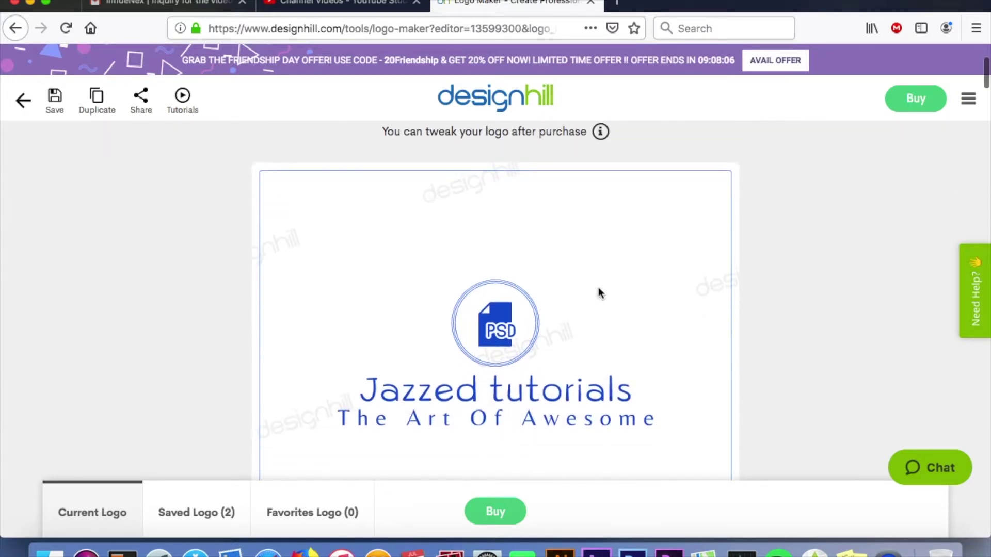
pyautogui.scroll(4, 598, 287)
pyautogui.scroll(1, 599, 287)
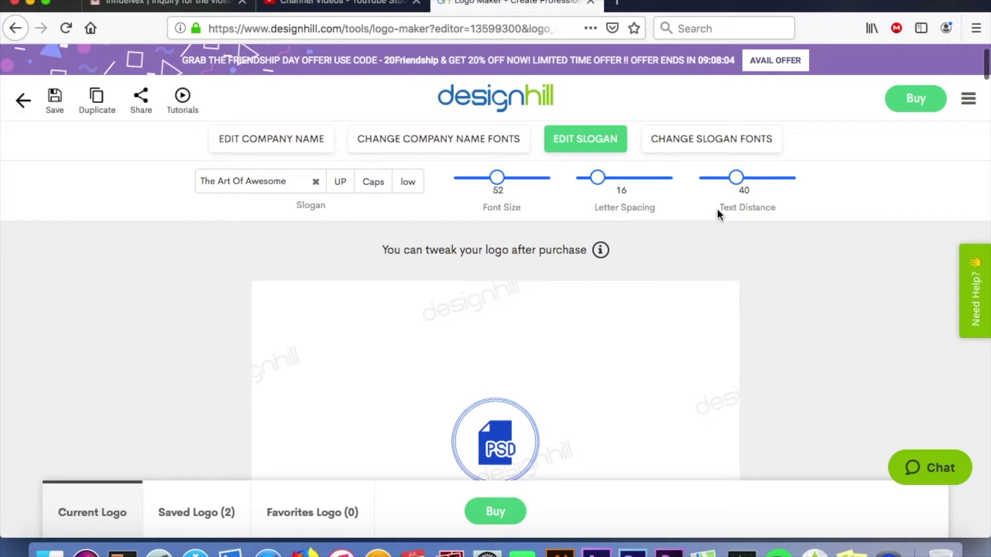
pyautogui.moveTo(738, 179); pyautogui.dragTo(751, 179)
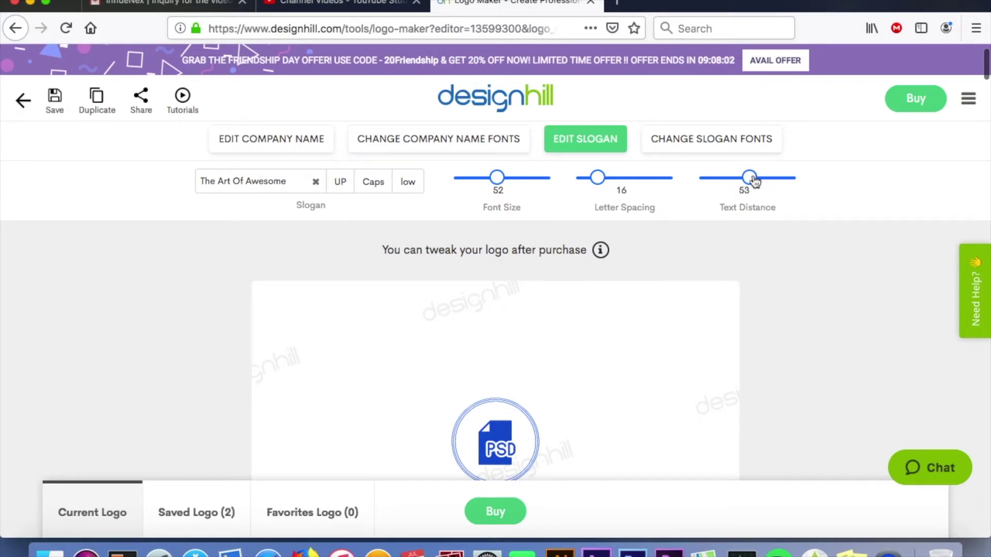
pyautogui.scroll(-5, 656, 389)
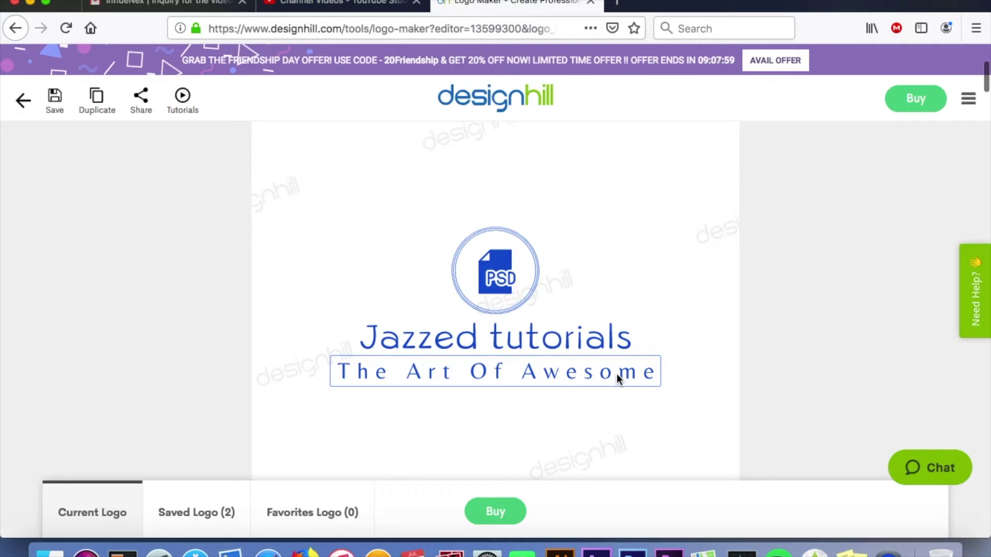
pyautogui.scroll(6, 537, 341)
# - Select the PSD symbol in the logo and set its symbol size to 96
pyautogui.scroll(-4, 499, 392)
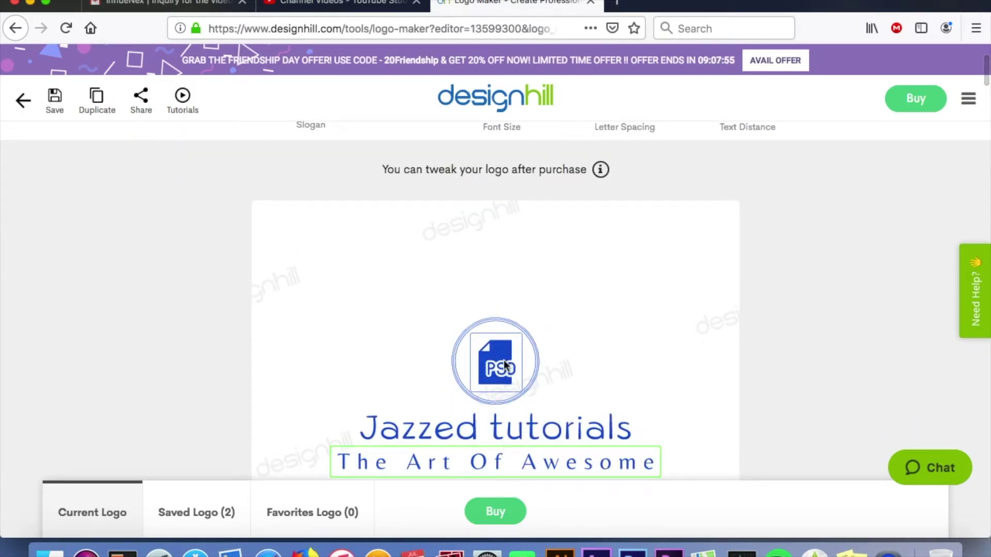
pyautogui.click(506, 365)
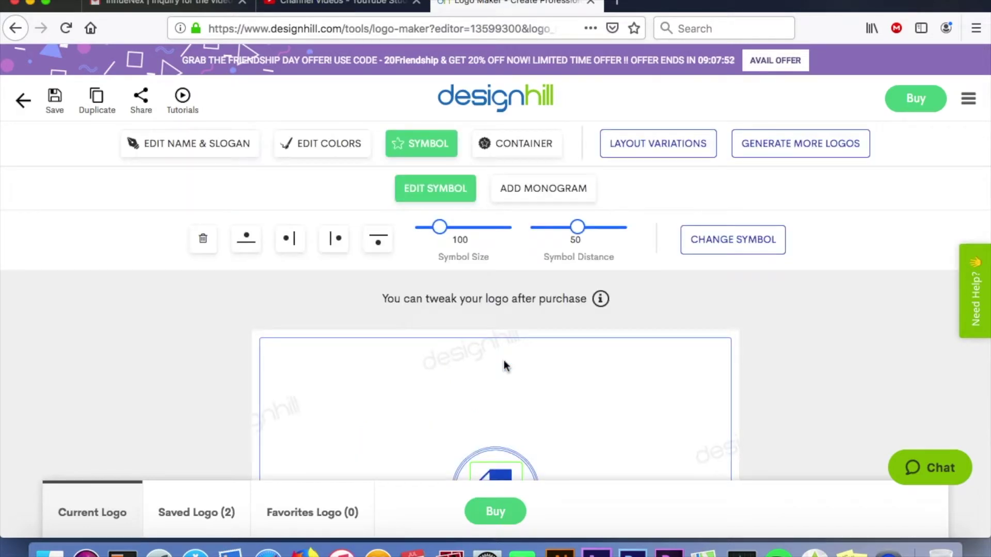
pyautogui.scroll(-2, 505, 366)
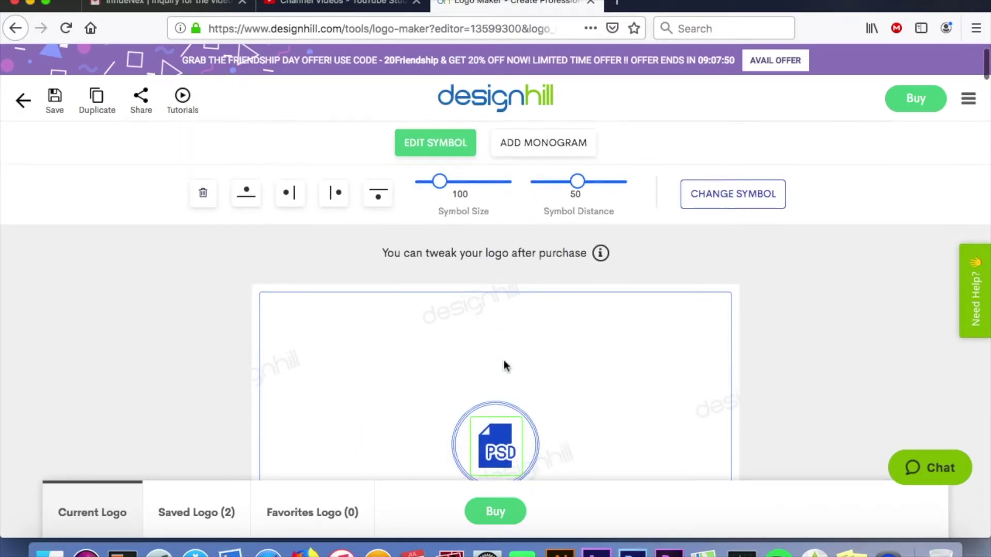
pyautogui.moveTo(447, 178)
pyautogui.mouseDown()
pyautogui.moveTo(467, 177)
pyautogui.moveTo(447, 175)
pyautogui.mouseUp()
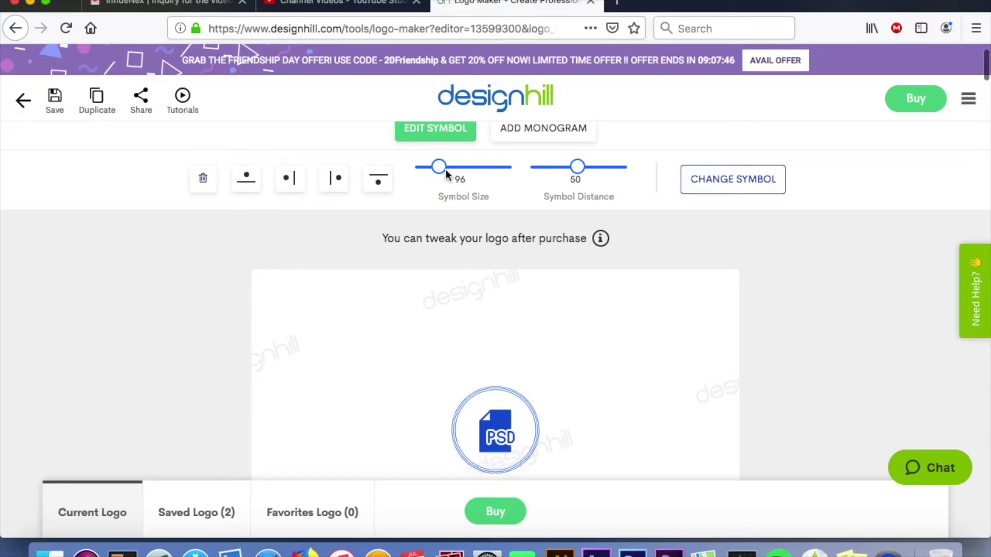
# - Set the symbol distance to 78 and try placing the symbol above and to the left of the company name
pyautogui.moveTo(584, 169); pyautogui.dragTo(610, 163)
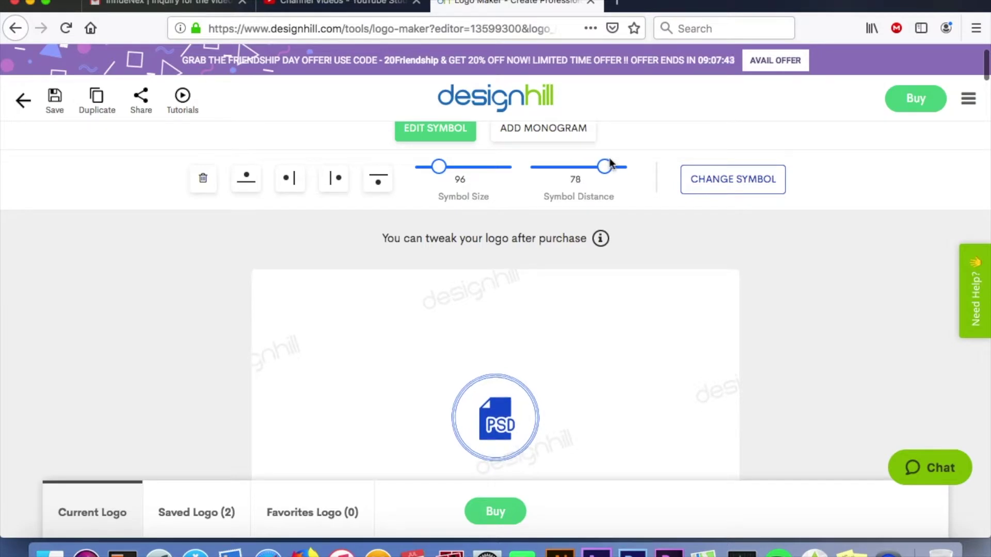
pyautogui.click(247, 190)
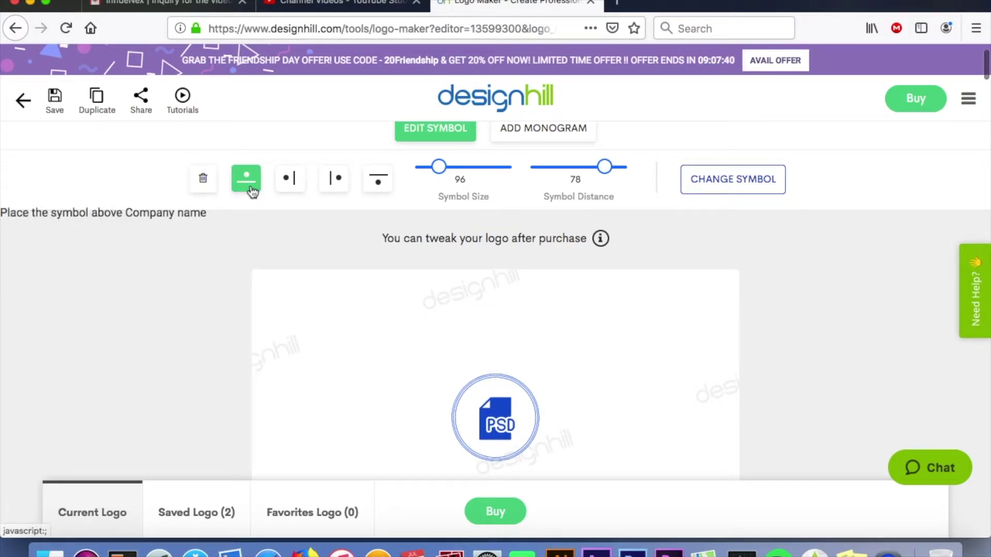
pyautogui.click(292, 186)
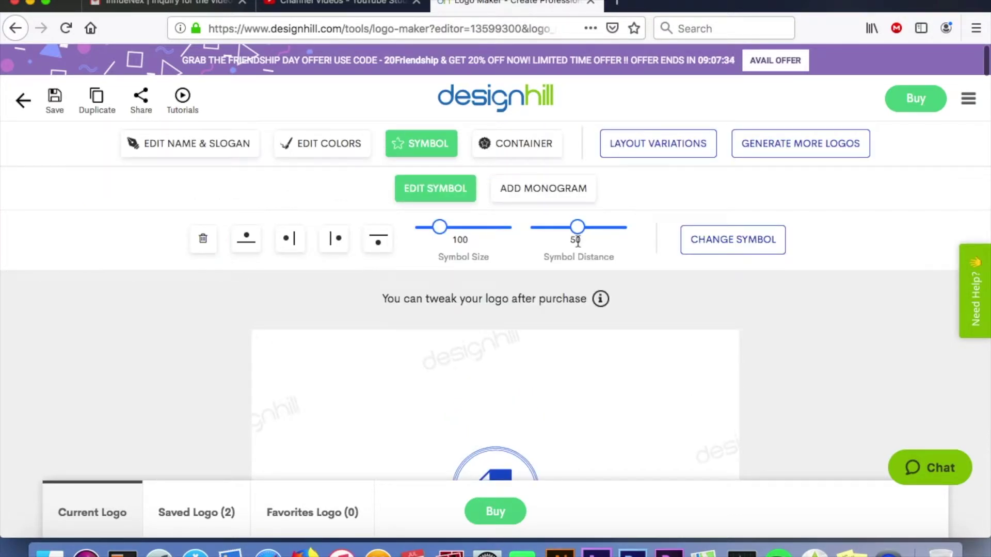
# - Look at the option for replacing the PSD symbol and preview the "JT" monogram variations
pyautogui.scroll(-3, 547, 343)
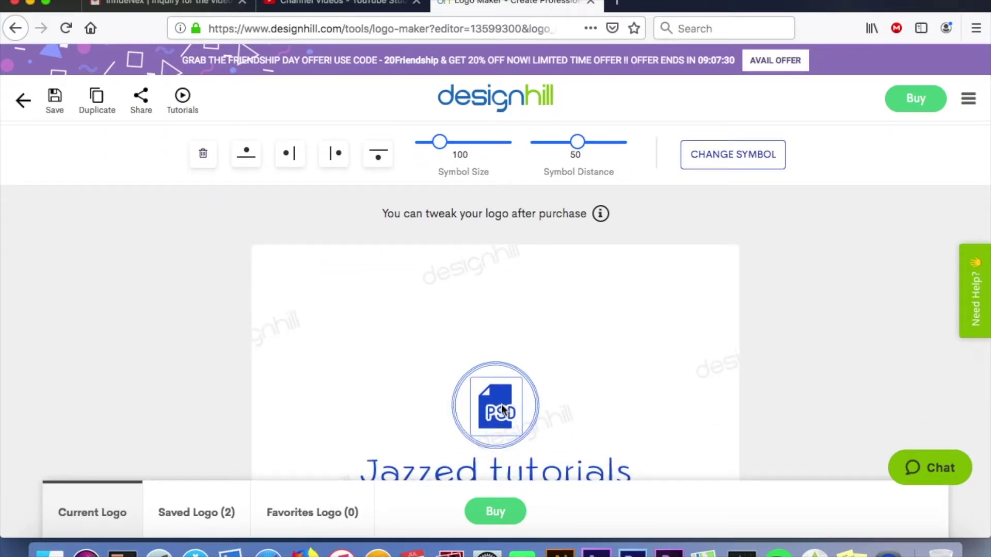
pyautogui.click(753, 162)
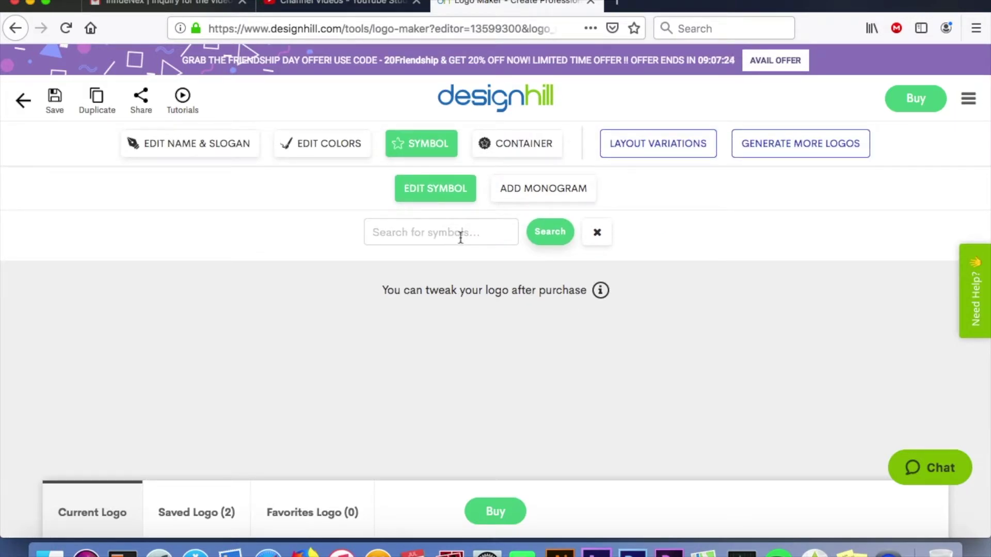
pyautogui.click(541, 197)
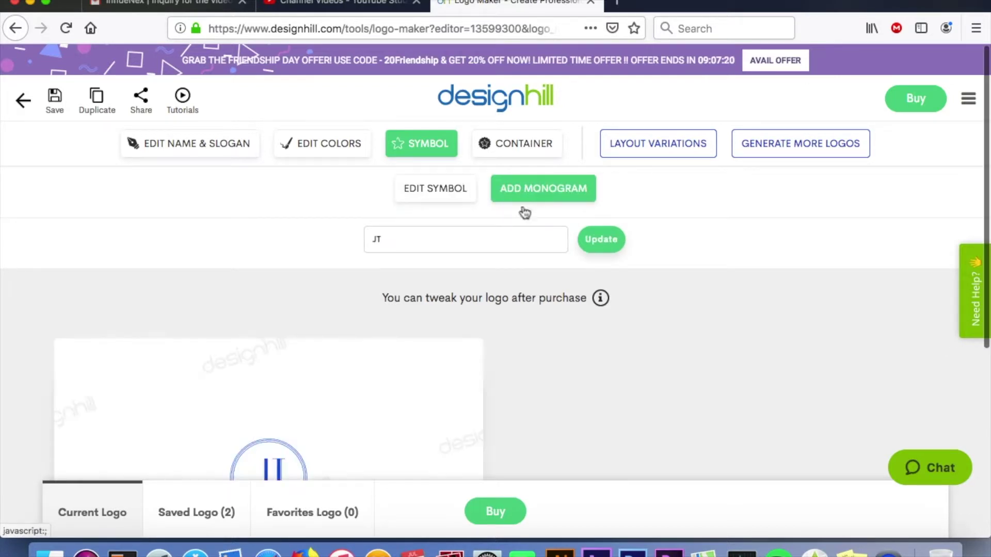
pyautogui.scroll(-3, 434, 347)
pyautogui.scroll(-1, 433, 347)
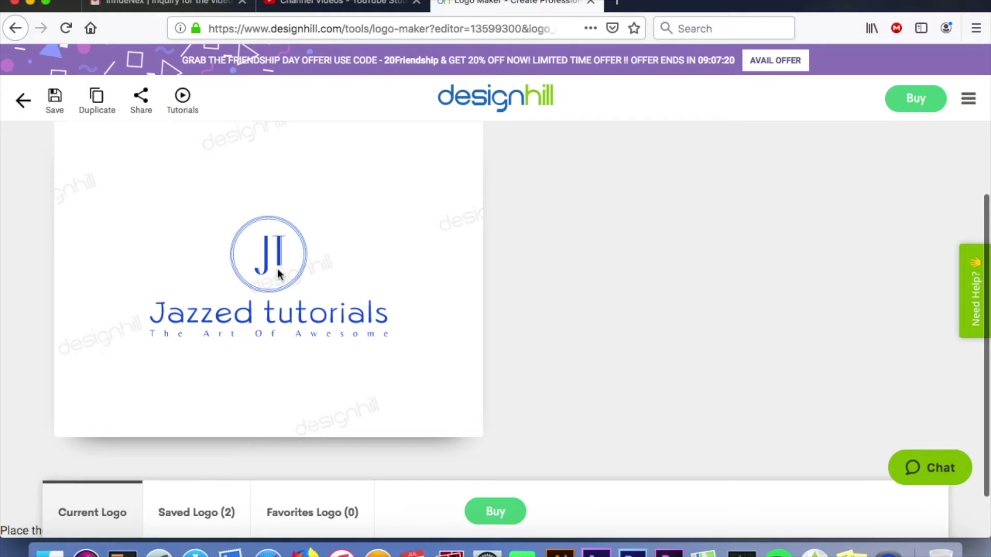
pyautogui.scroll(4, 278, 274)
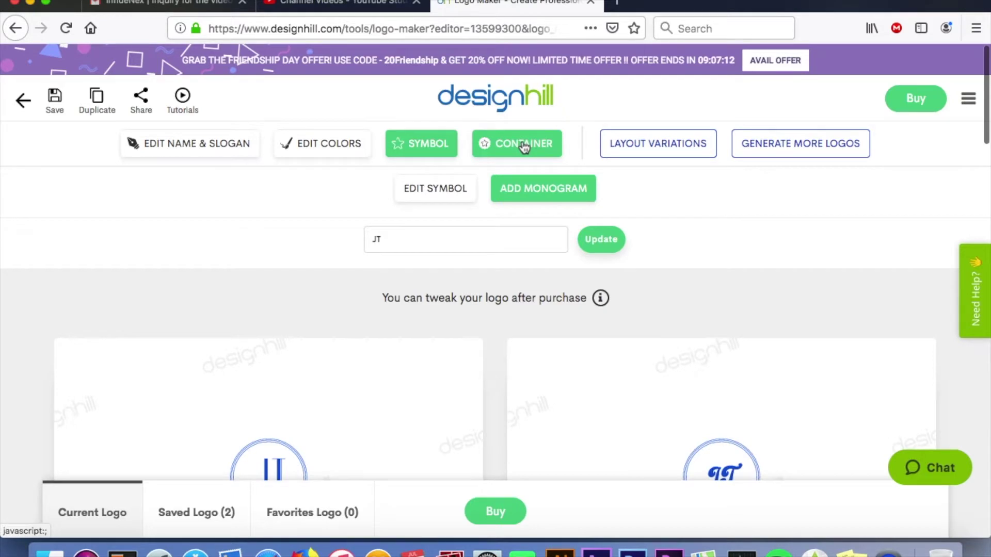
# - Look at the logo mockups with the current inner container and bring up the alternative inner container designs
pyautogui.click(522, 141)
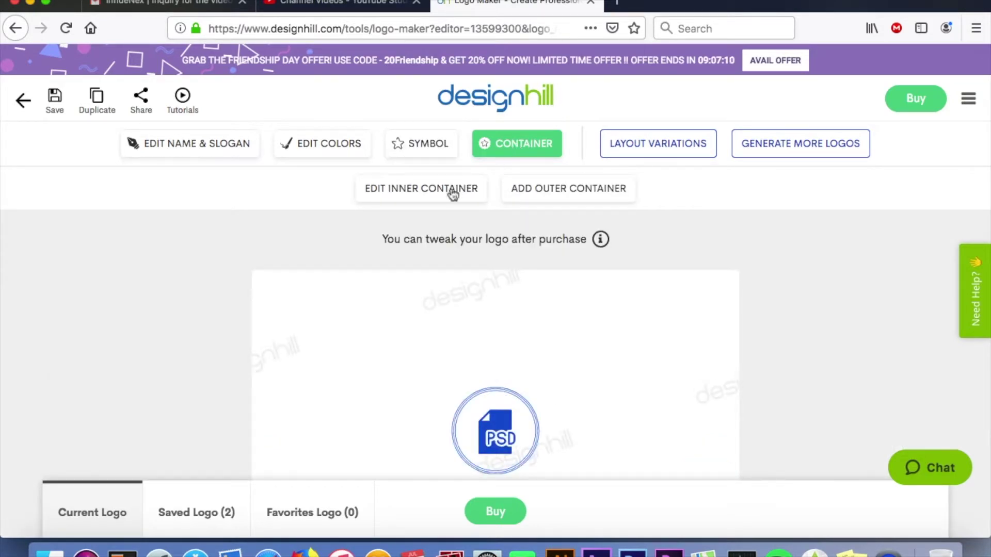
pyautogui.click(426, 195)
pyautogui.click(426, 195)
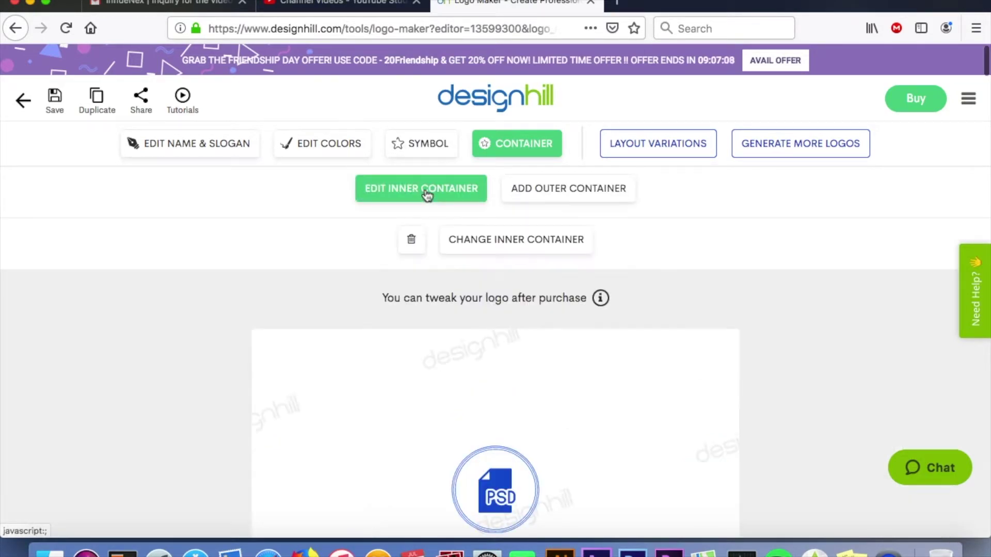
pyautogui.scroll(-5, 408, 336)
pyautogui.scroll(-3, 407, 336)
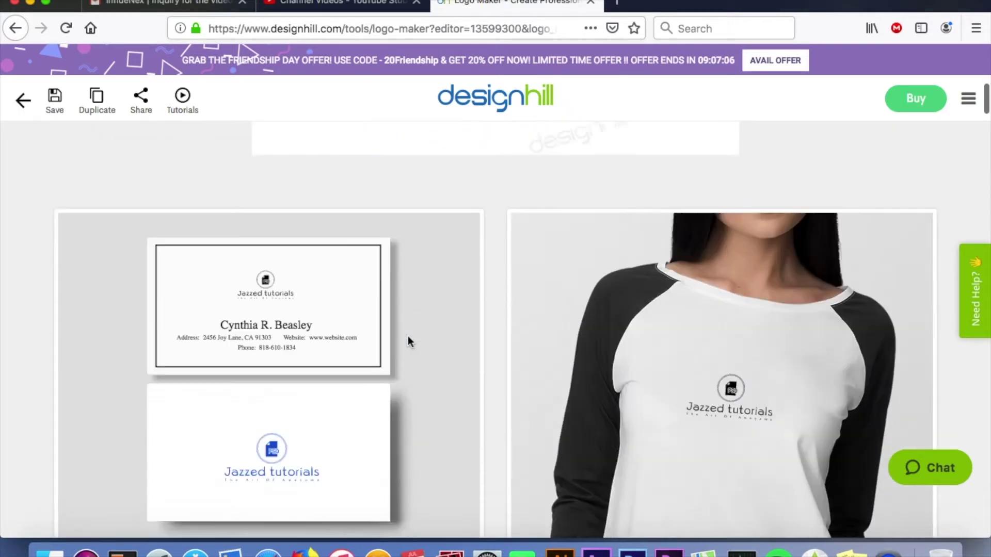
pyautogui.scroll(9, 407, 336)
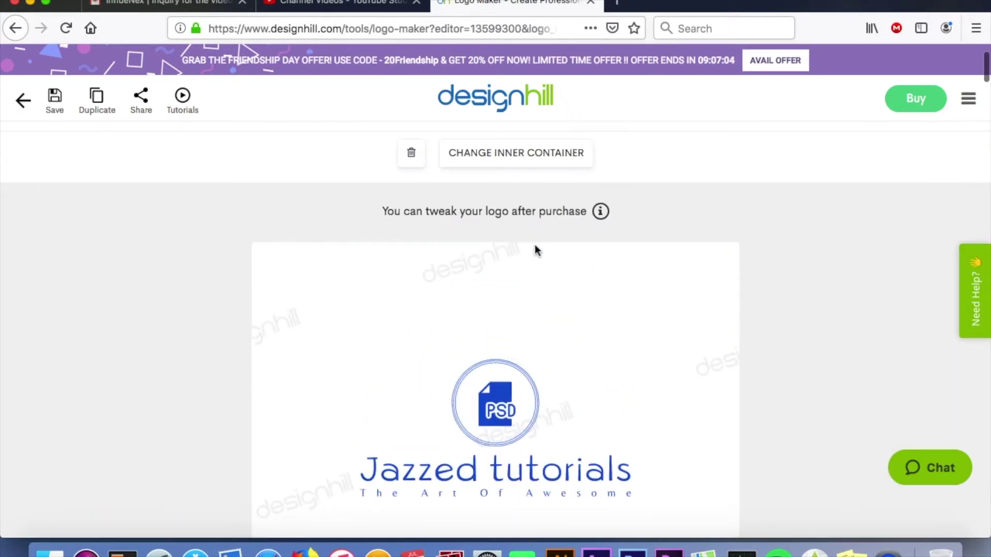
pyautogui.scroll(1, 491, 261)
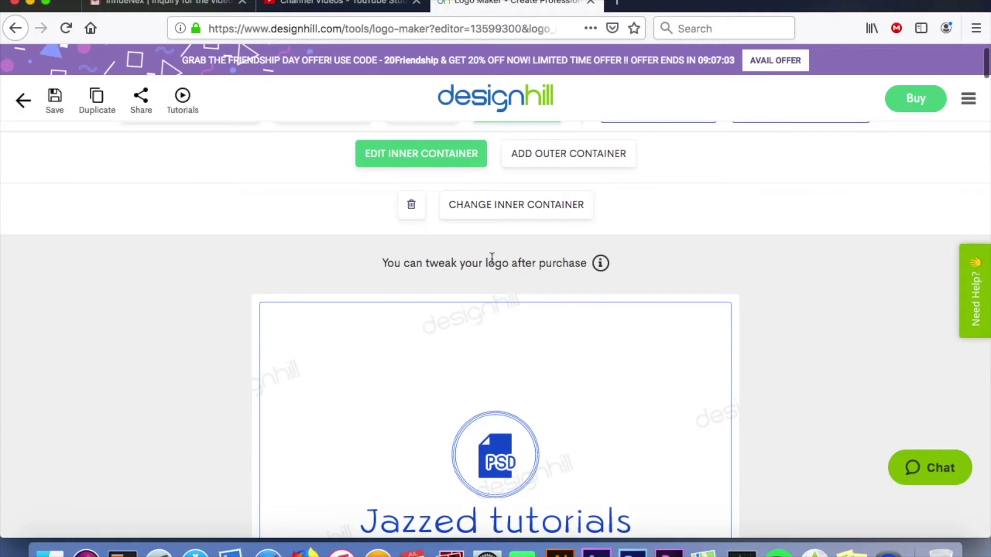
pyautogui.click(514, 207)
pyautogui.scroll(1, 512, 201)
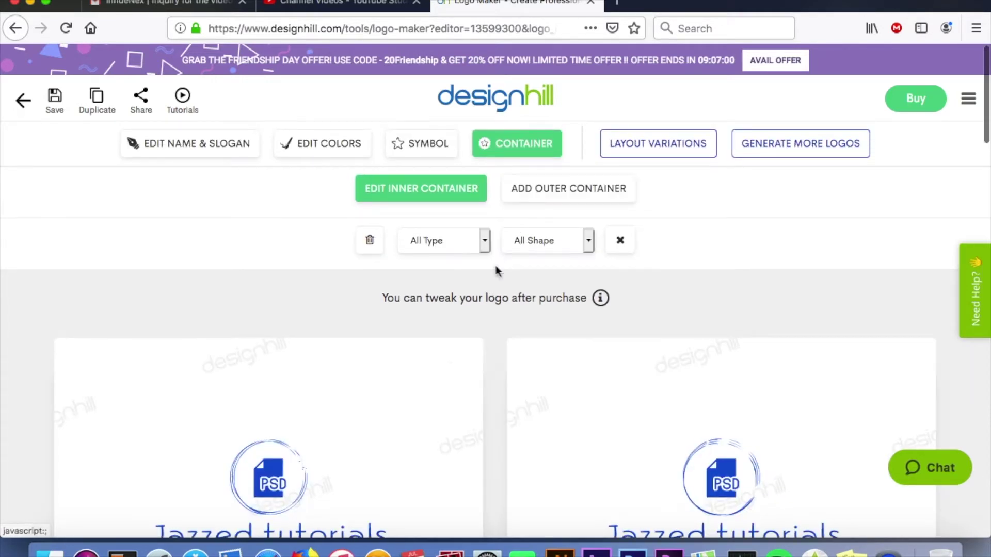
# - Filter the inner container designs by the Filled type and the Circle shape
pyautogui.click(462, 235)
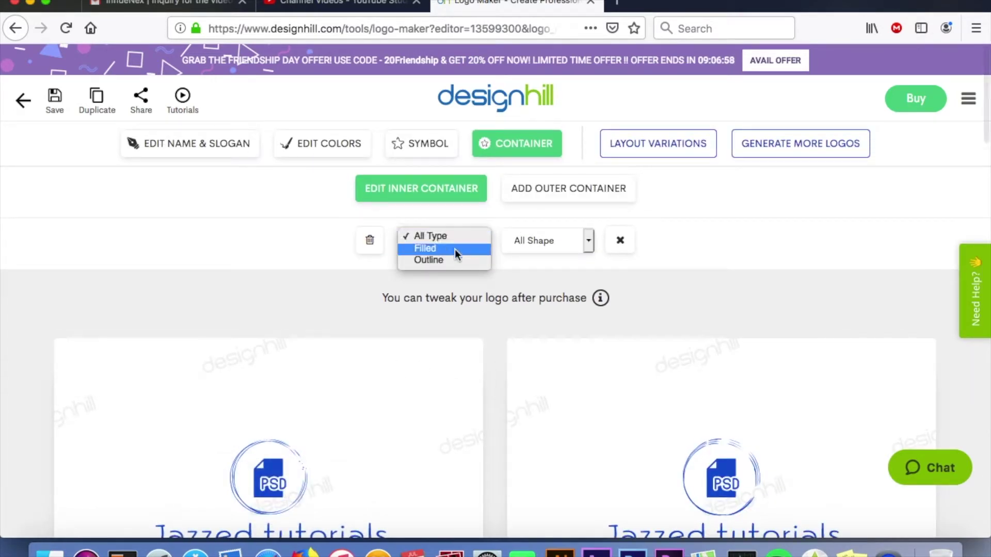
pyautogui.click(454, 250)
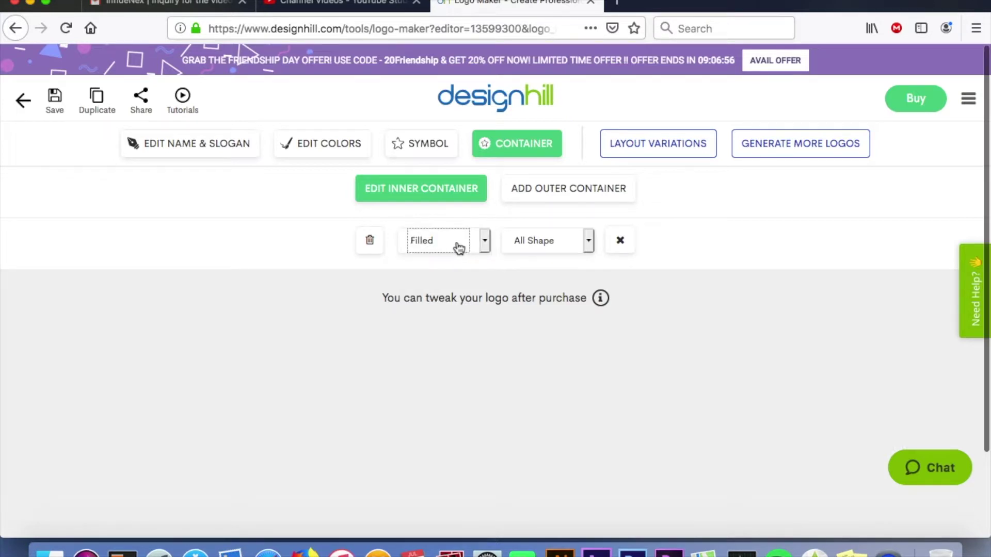
pyautogui.scroll(-2, 471, 451)
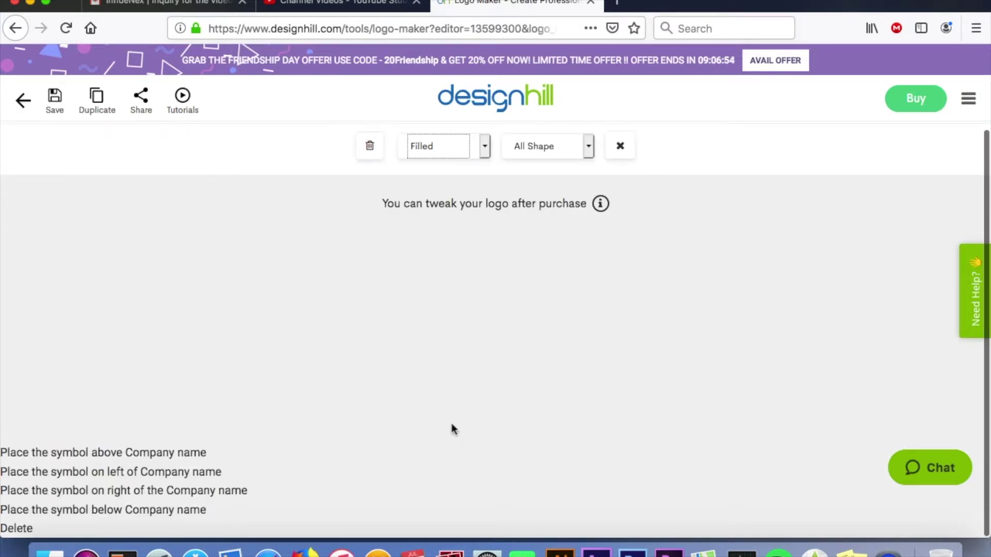
pyautogui.scroll(2, 428, 400)
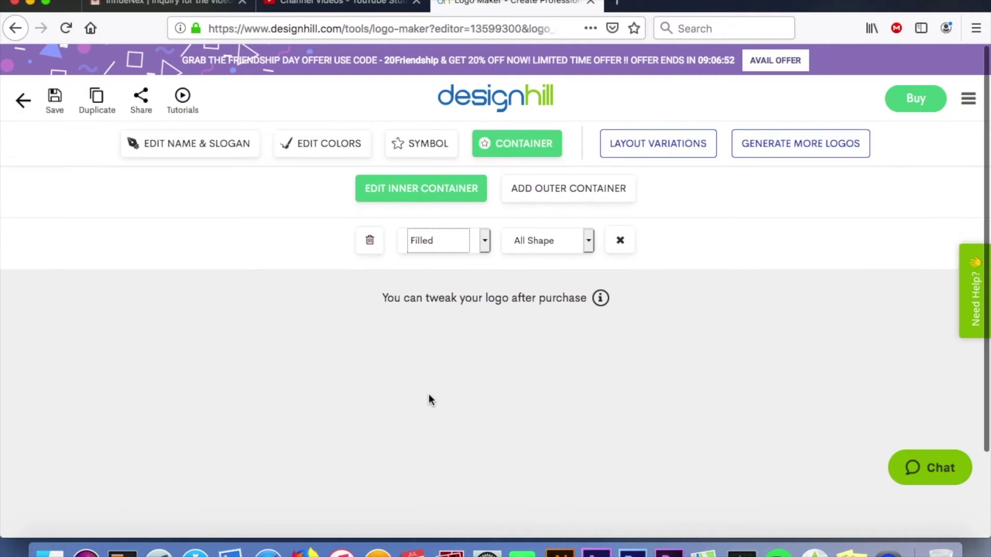
pyautogui.click(534, 243)
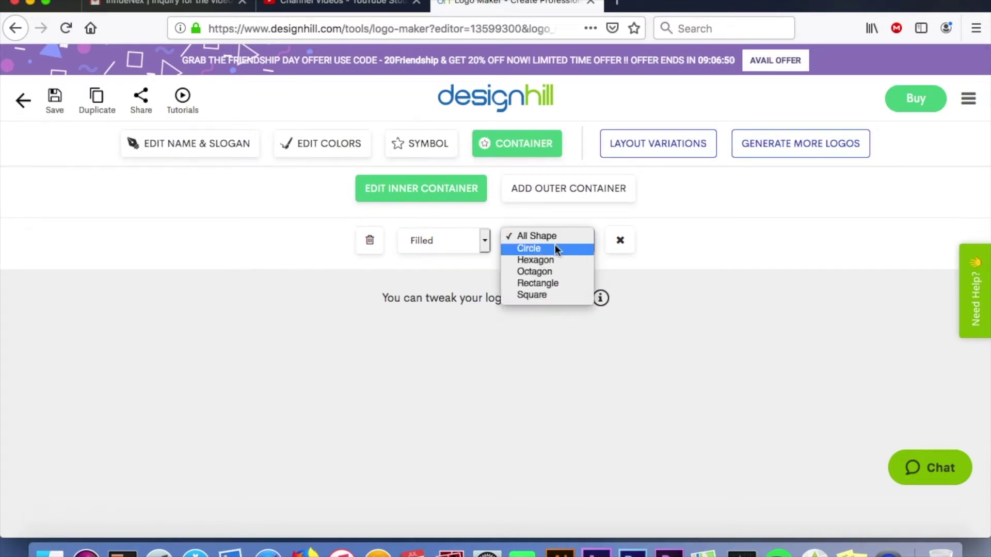
pyautogui.click(555, 248)
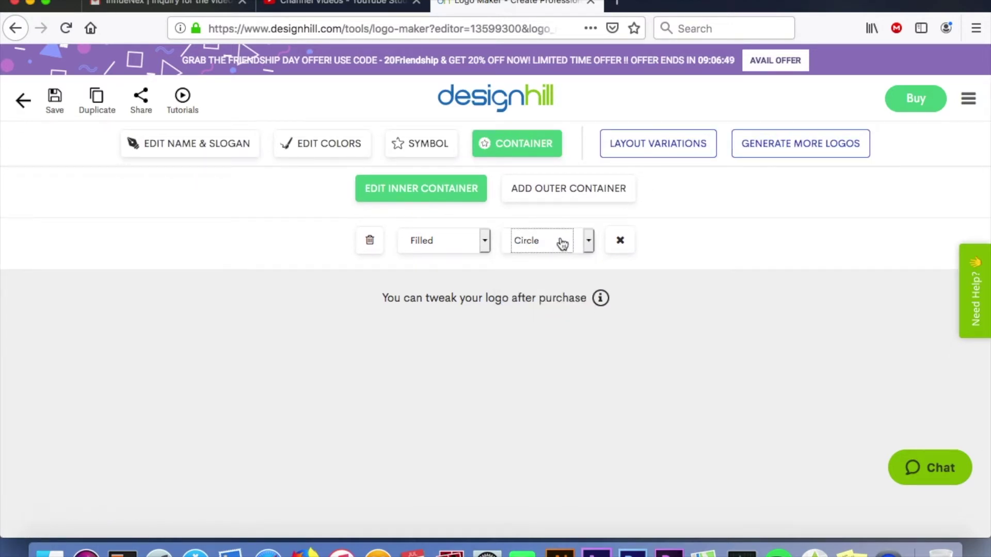
# - Add the black ornate double-line frame as the logo's outer container
pyautogui.click(574, 191)
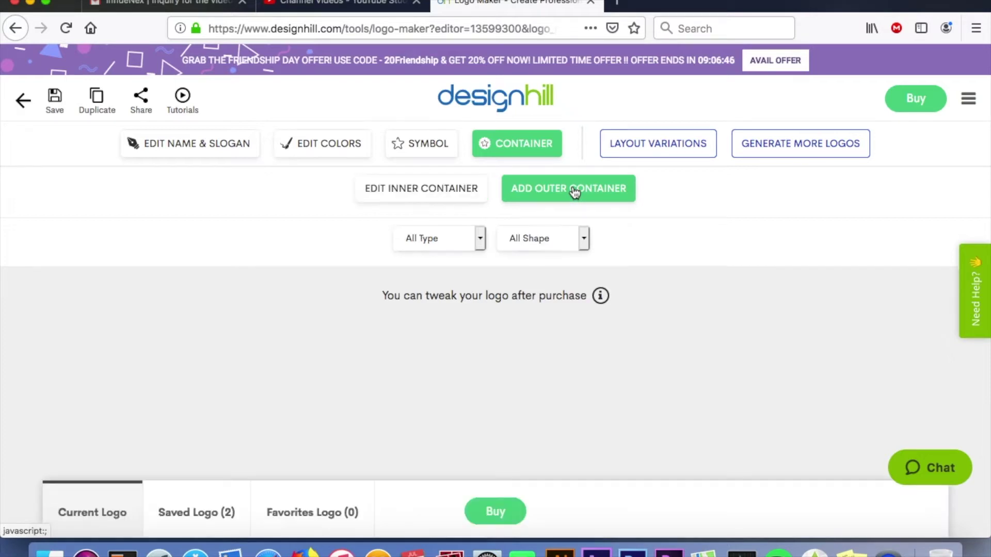
pyautogui.scroll(-4, 445, 317)
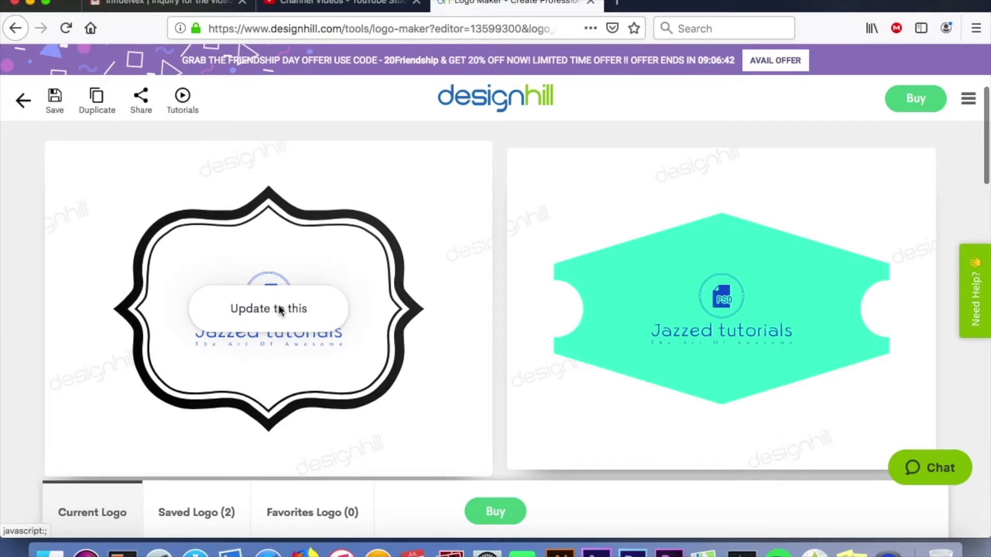
pyautogui.click(279, 309)
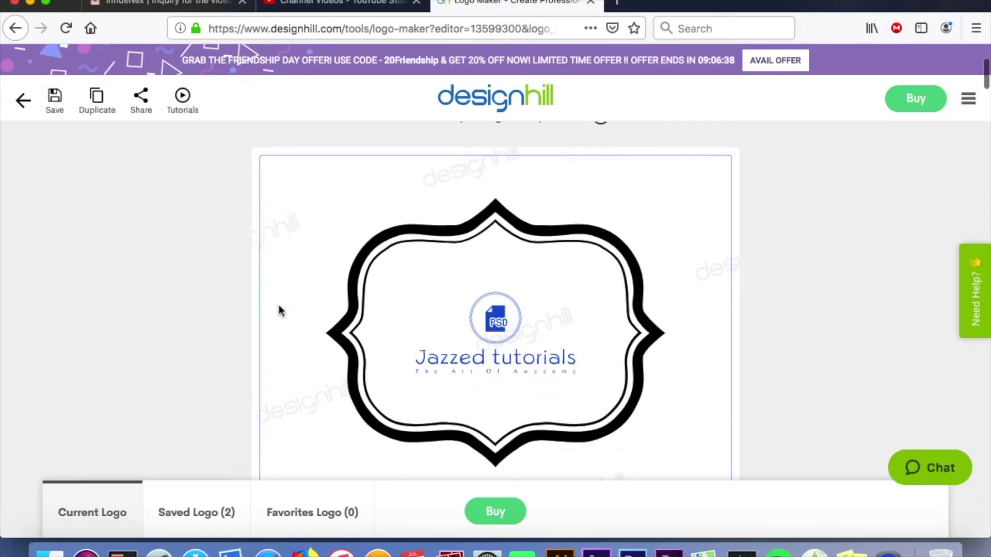
pyautogui.scroll(4, 279, 309)
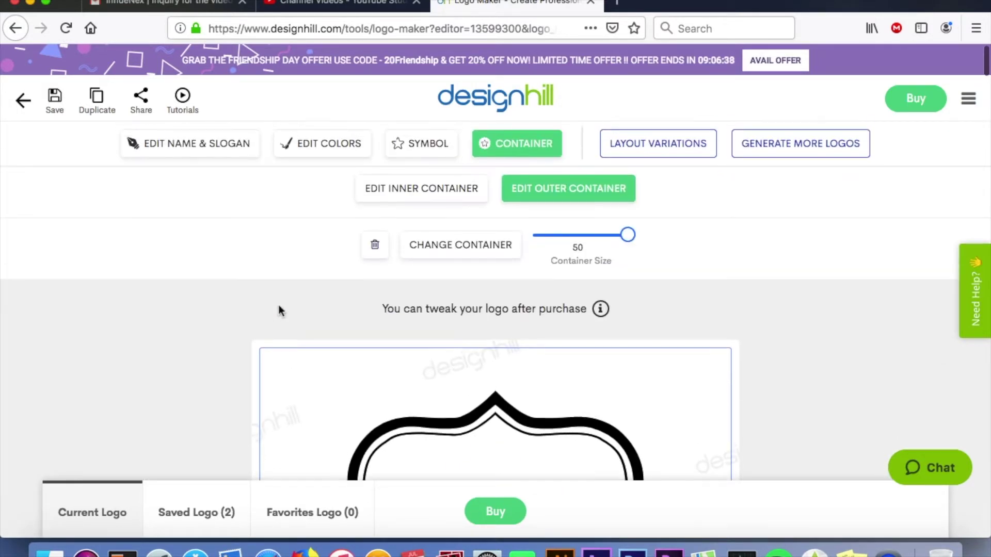
# - Browse the layout variations of the logo with and without the outer frame
pyautogui.click(645, 154)
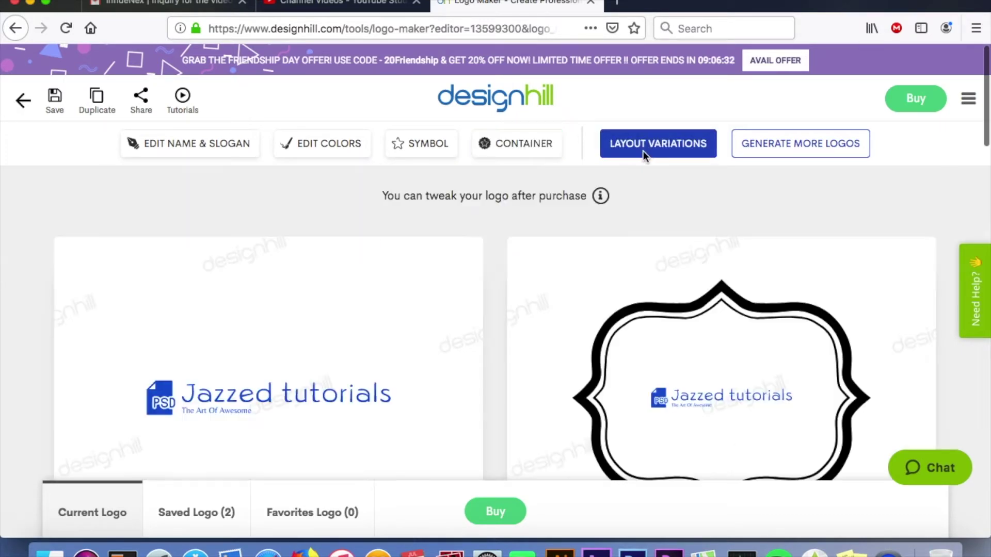
pyautogui.moveTo(406, 320)
pyautogui.scroll(-10, 407, 320)
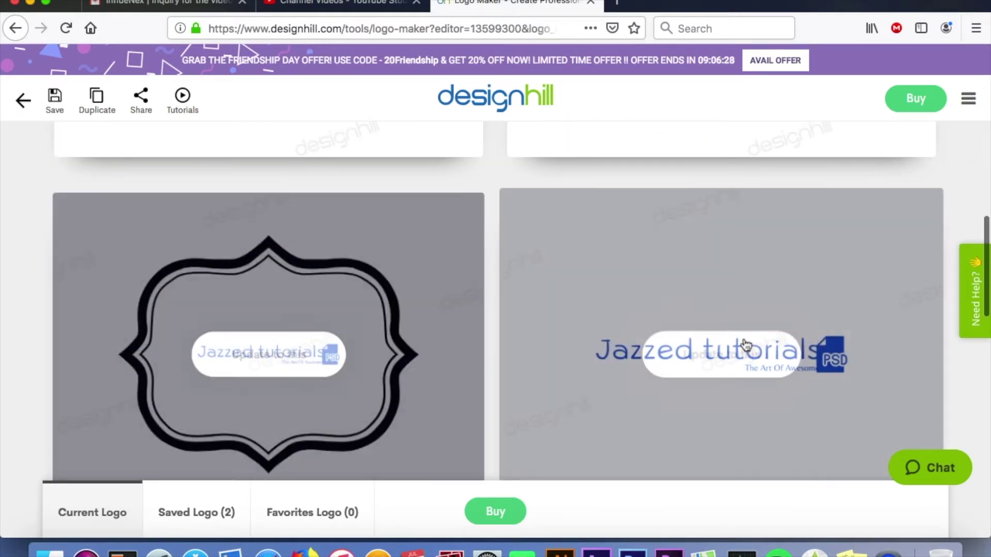
pyautogui.scroll(-3, 343, 380)
pyautogui.scroll(8, 343, 384)
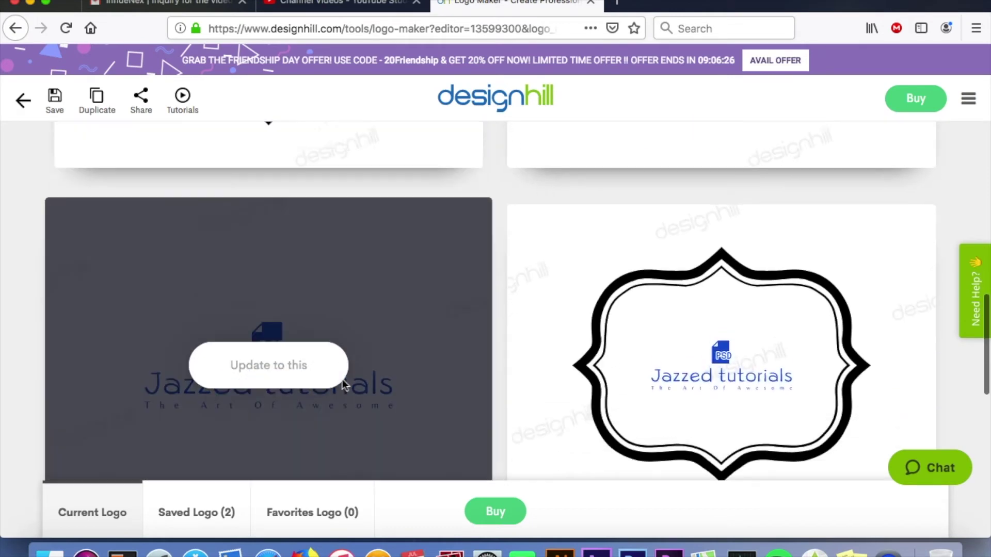
pyautogui.scroll(10, 343, 382)
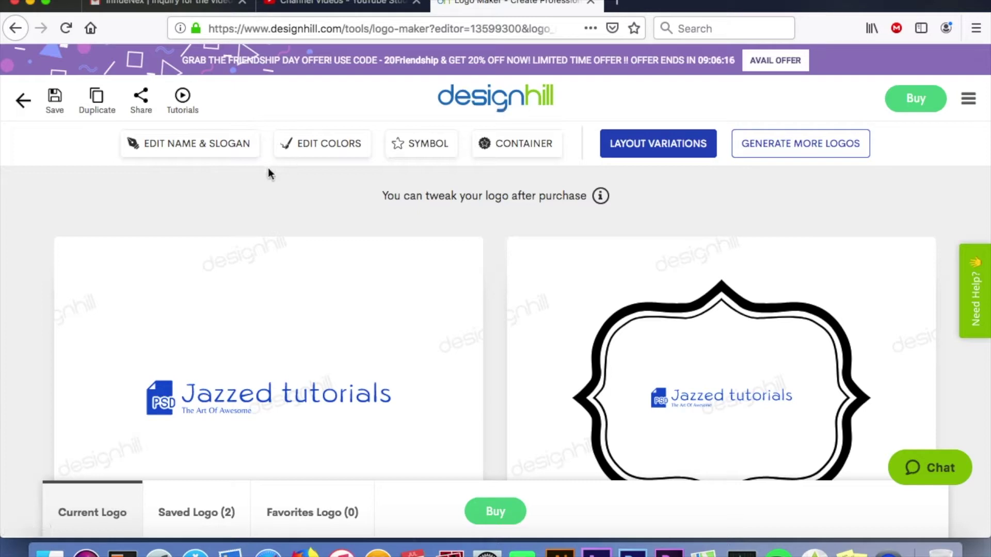
# - Return to the company name settings and examine the framed logo on the business card, clothing, packaging and stationery mockups
pyautogui.click(200, 150)
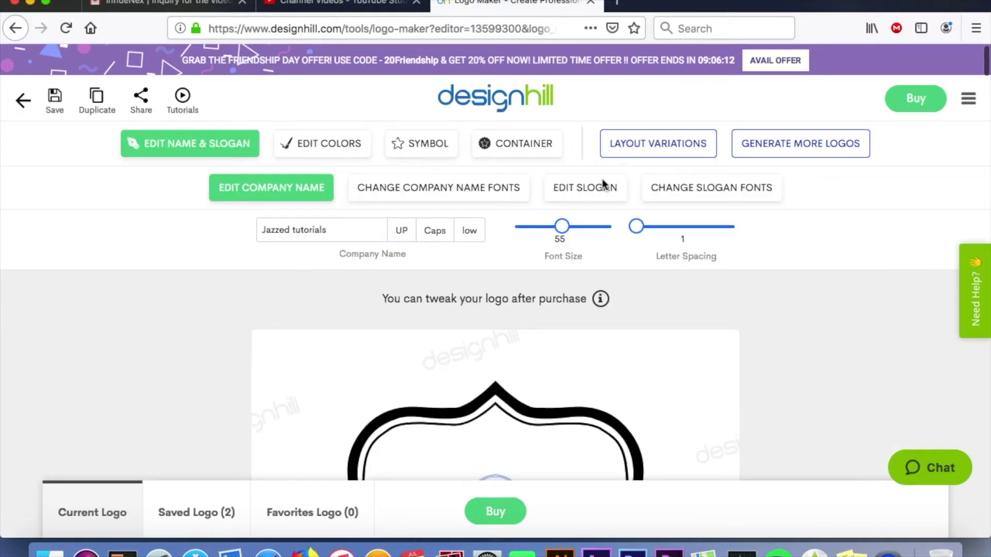
pyautogui.scroll(-10, 805, 264)
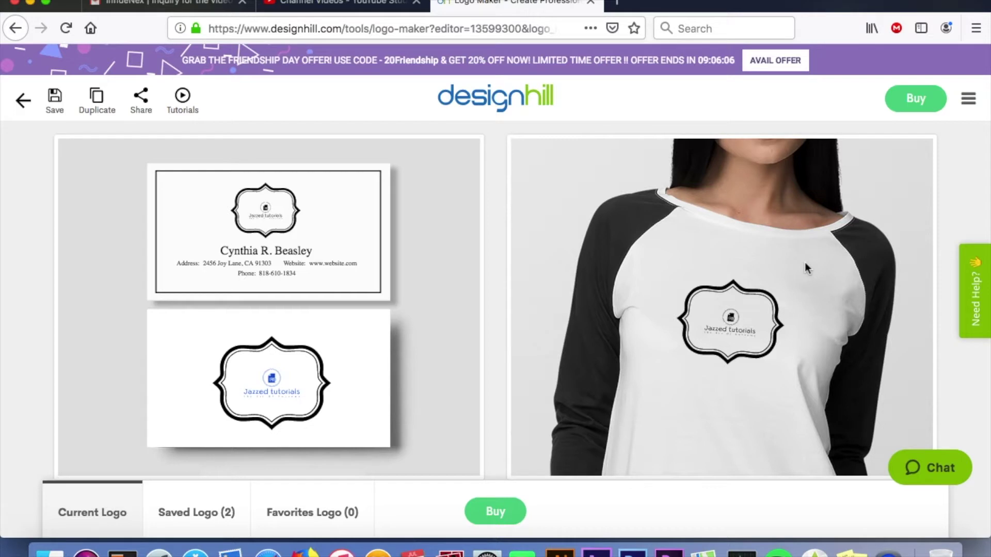
pyautogui.scroll(-15, 805, 264)
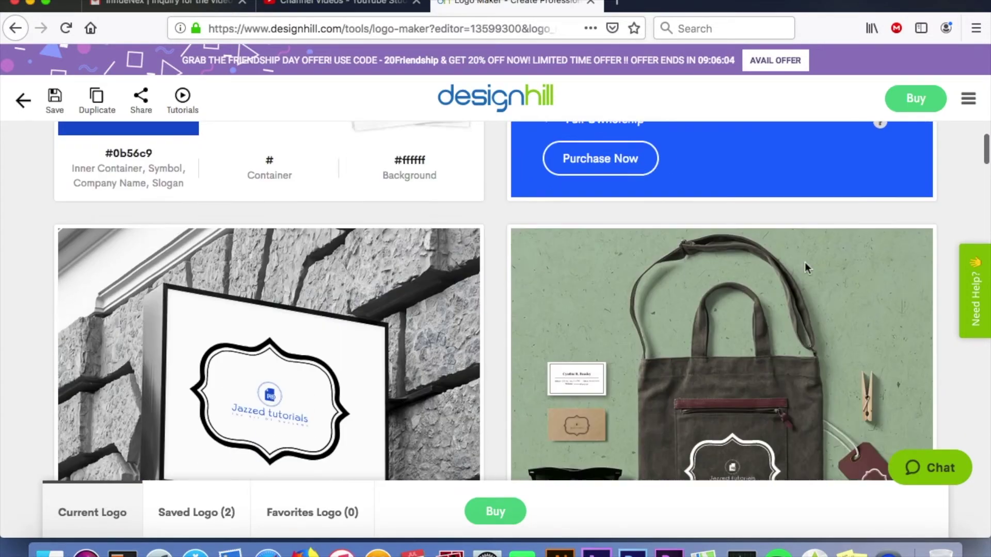
pyautogui.scroll(-8, 805, 264)
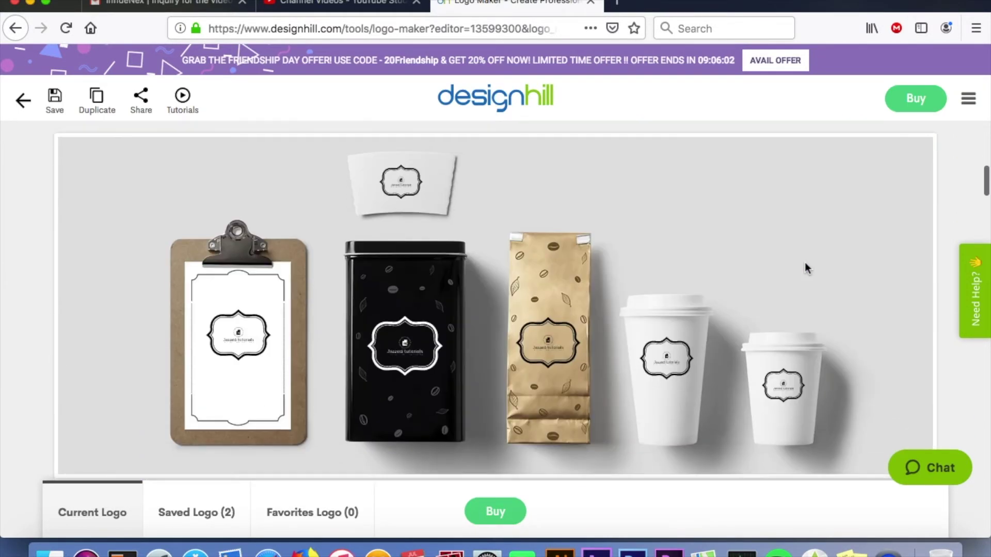
pyautogui.scroll(-9, 805, 264)
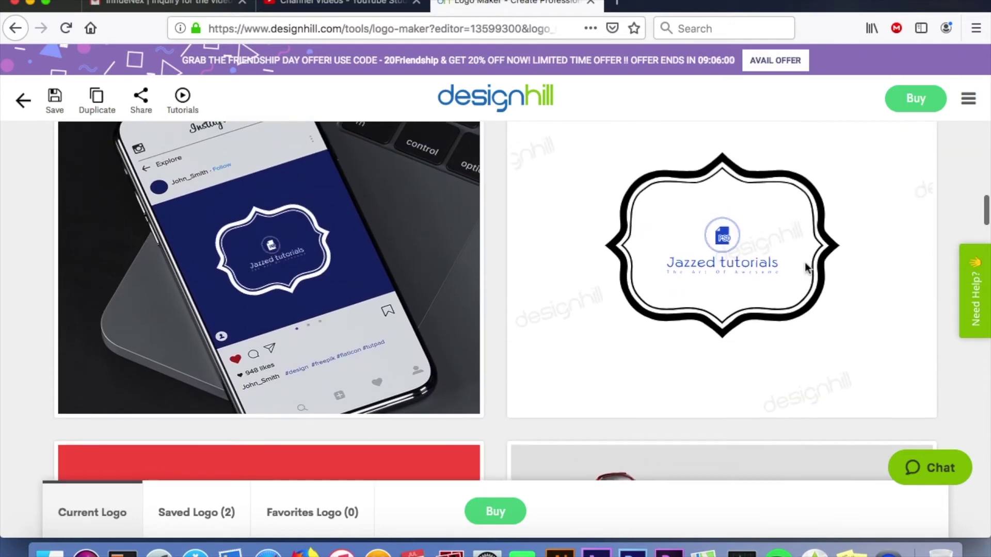
pyautogui.scroll(-15, 804, 264)
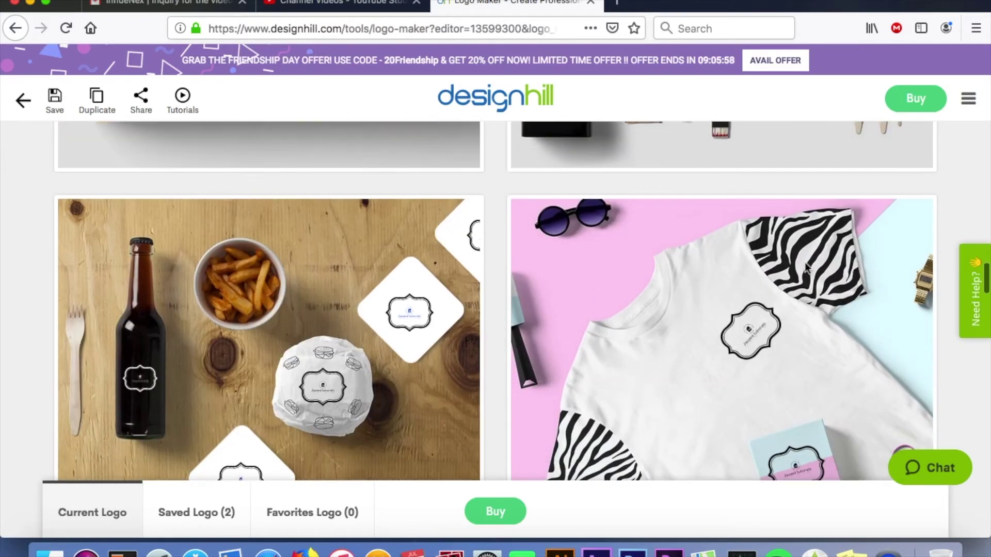
pyautogui.scroll(-10, 804, 265)
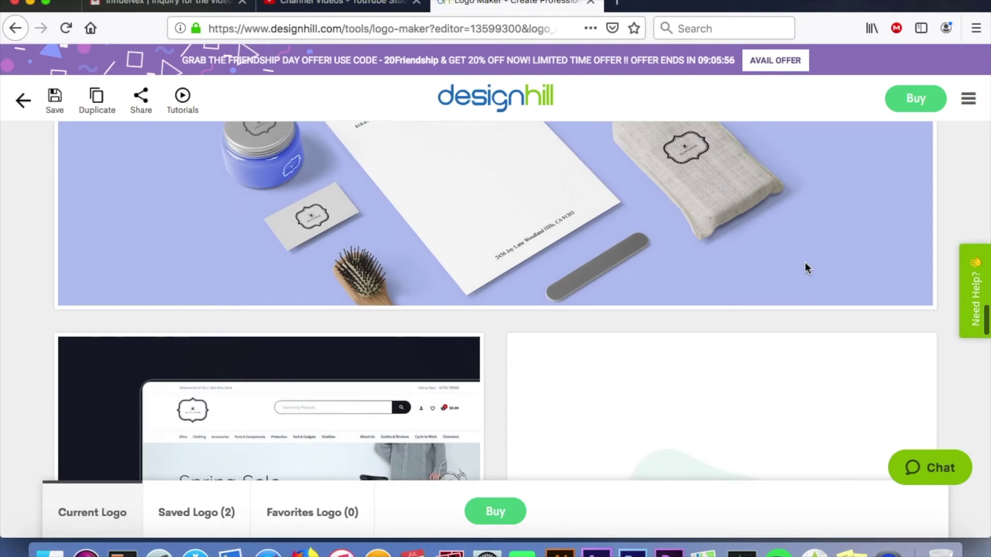
# - Review the remaining website, food packaging, signage, kitchen and coffee mockups of the framed logo and return to the logo editor
pyautogui.scroll(-8, 806, 266)
pyautogui.scroll(-4, 808, 267)
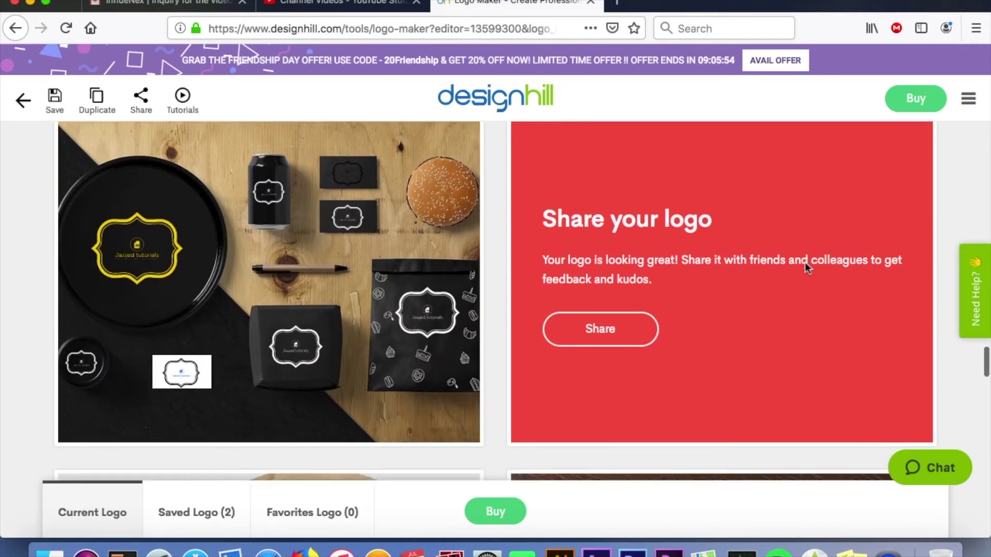
pyautogui.scroll(-15, 807, 268)
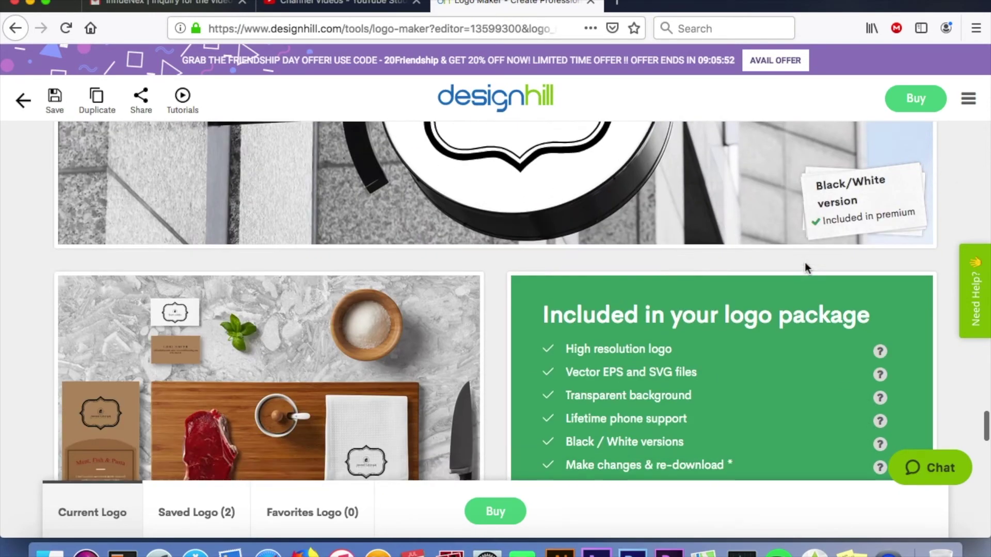
pyautogui.scroll(-16, 808, 267)
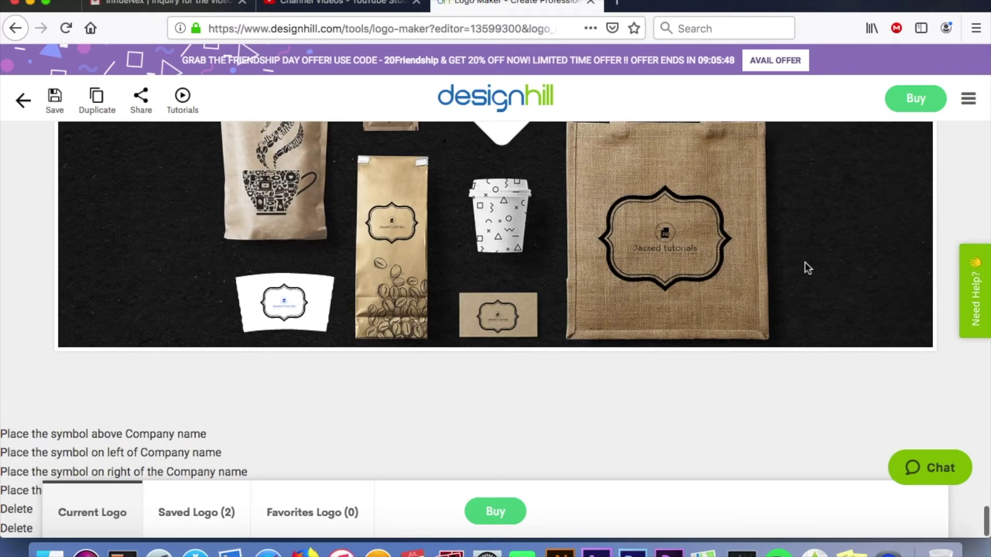
pyautogui.scroll(20, 807, 267)
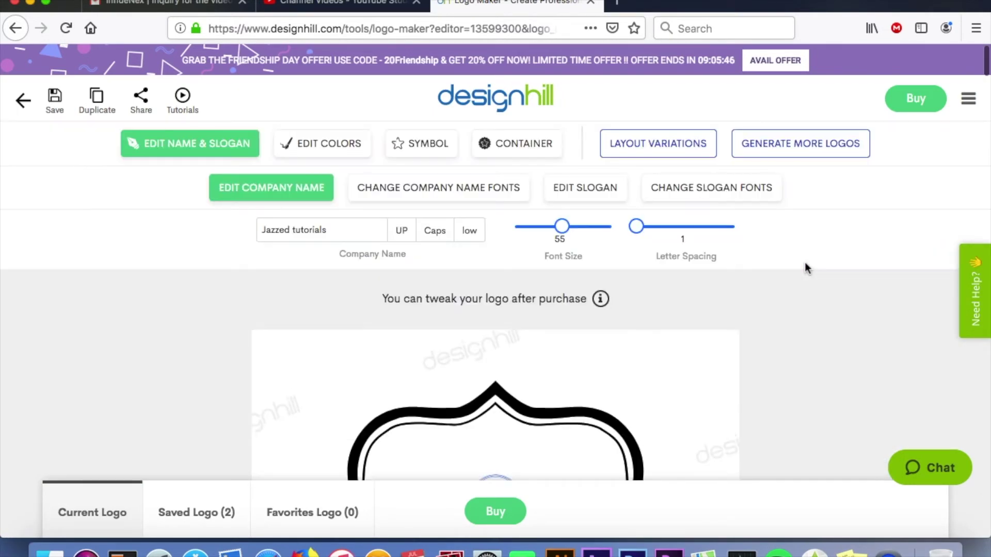
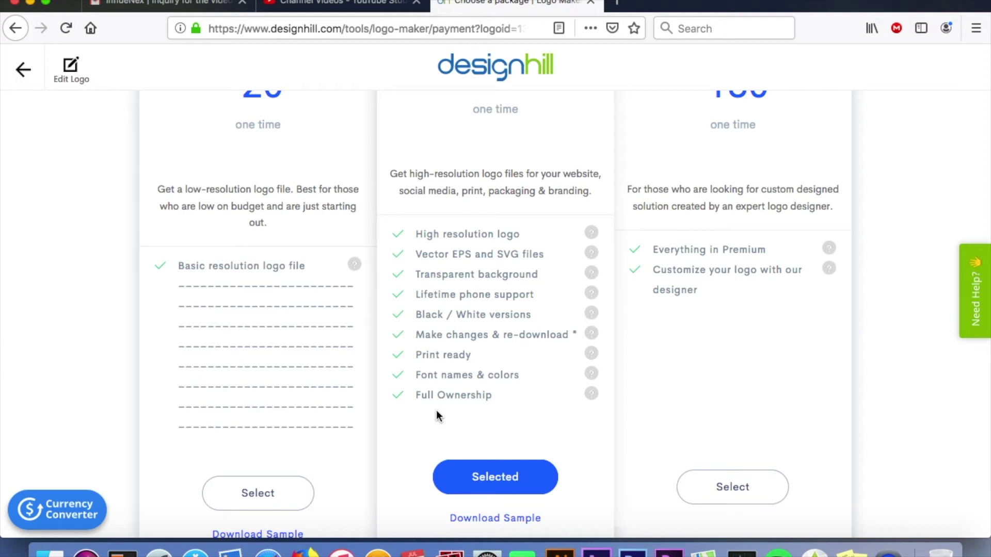
# - Compare the prices and included features of the Basic, Premium and Enterprise logo packages
pyautogui.scroll(5, 437, 412)
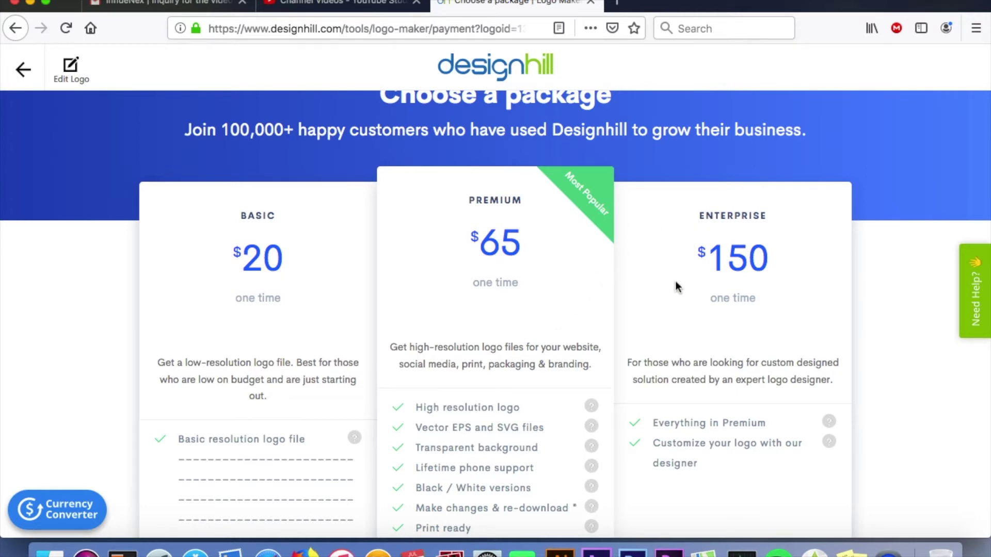
pyautogui.scroll(-4, 676, 283)
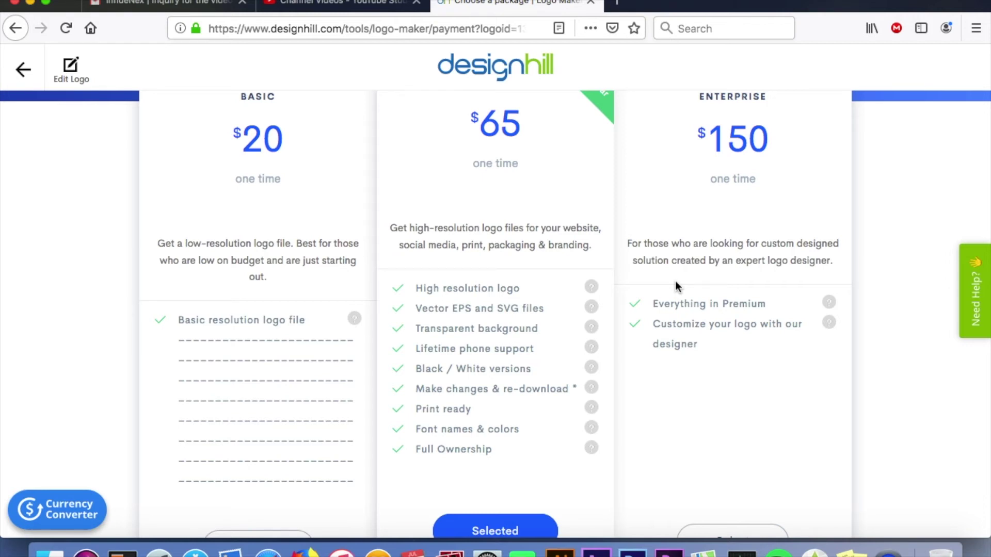
pyautogui.scroll(-5, 676, 281)
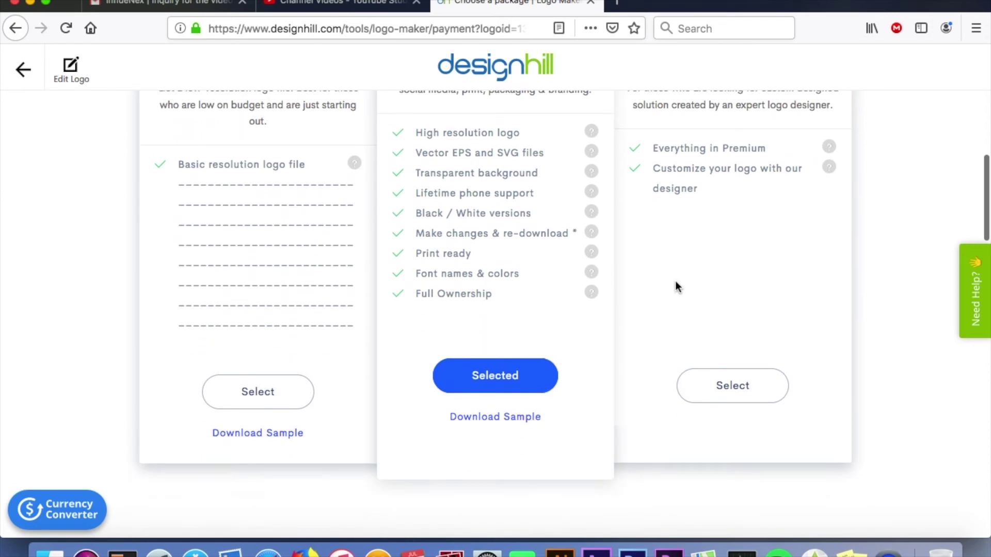
# - Review the available add-ons and their multi-purchase discounts, from the letterhead design through the non-disclosure agreement
pyautogui.scroll(-7, 676, 281)
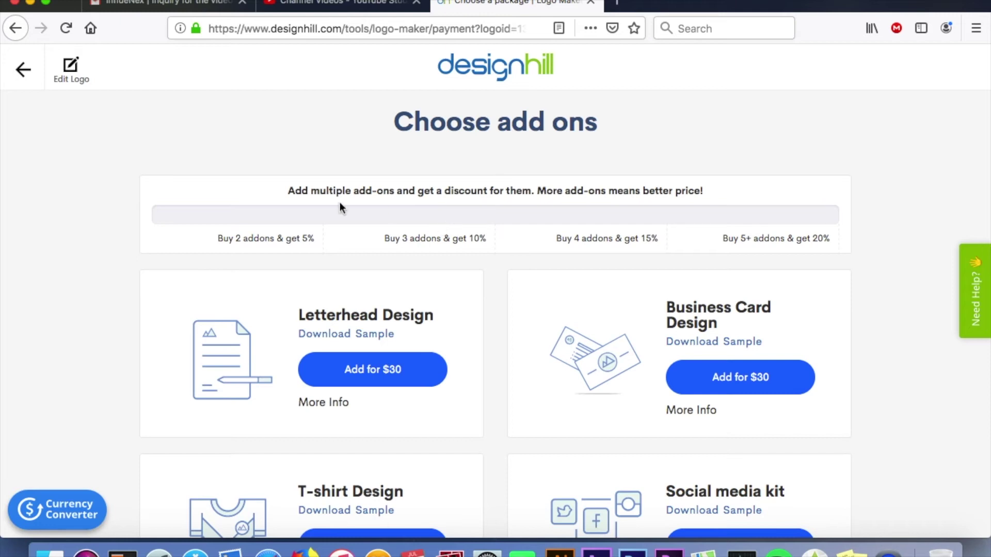
pyautogui.scroll(-2, 510, 279)
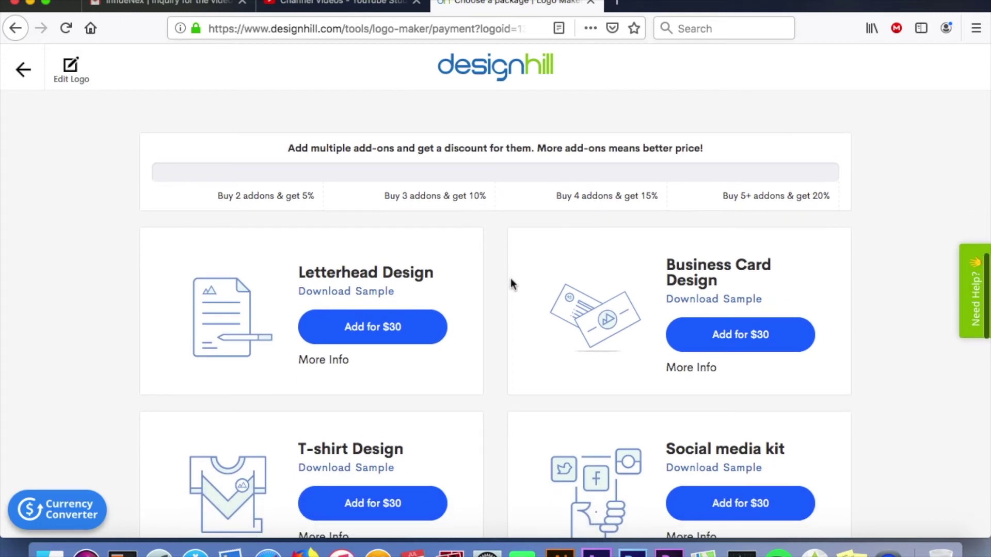
pyautogui.scroll(-1, 510, 279)
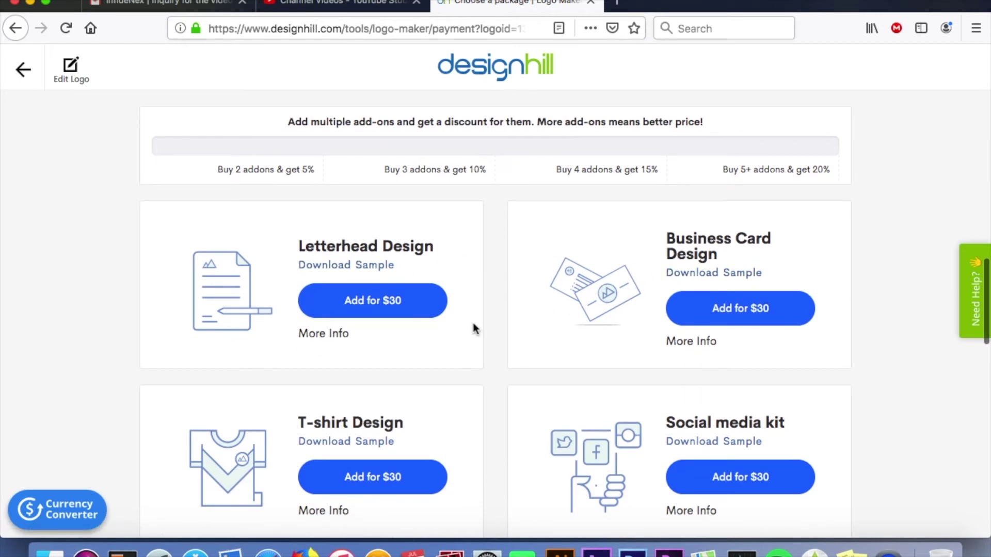
pyautogui.scroll(-10, 473, 328)
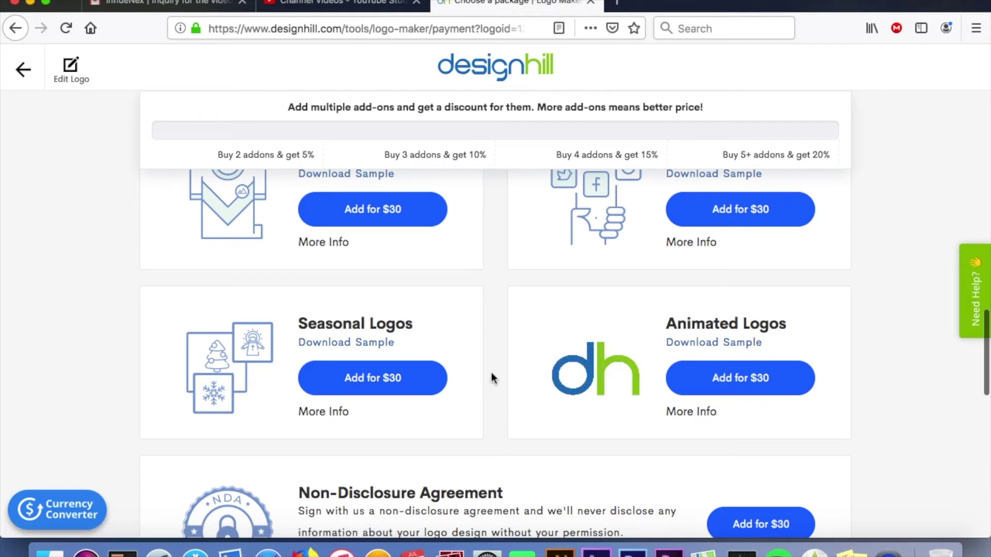
pyautogui.scroll(-8, 491, 373)
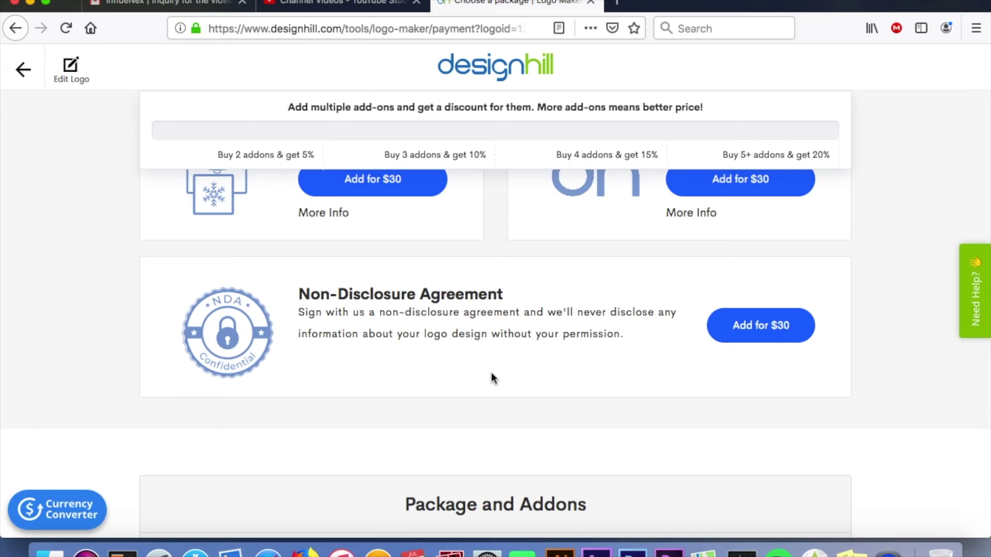
# - Examine the package order summary, discount code field and payment section, and view the choices for how Designhill was heard about
pyautogui.scroll(-6, 491, 372)
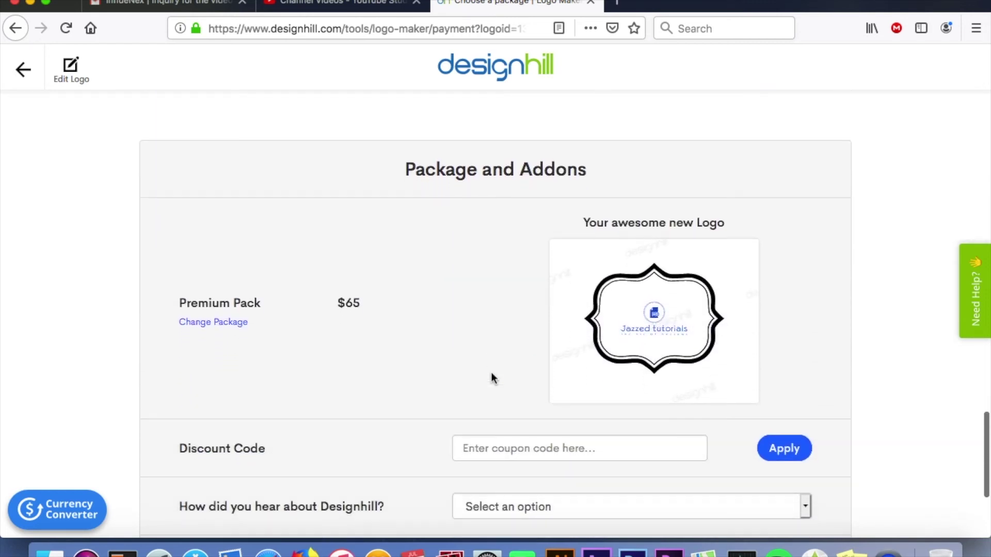
pyautogui.scroll(-1, 492, 372)
pyautogui.scroll(-2, 329, 292)
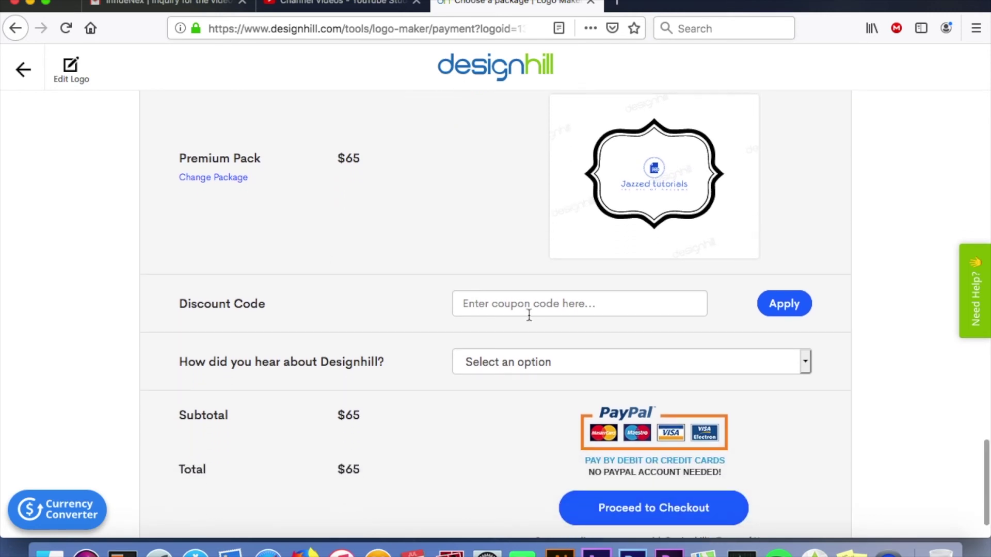
pyautogui.scroll(-1, 376, 318)
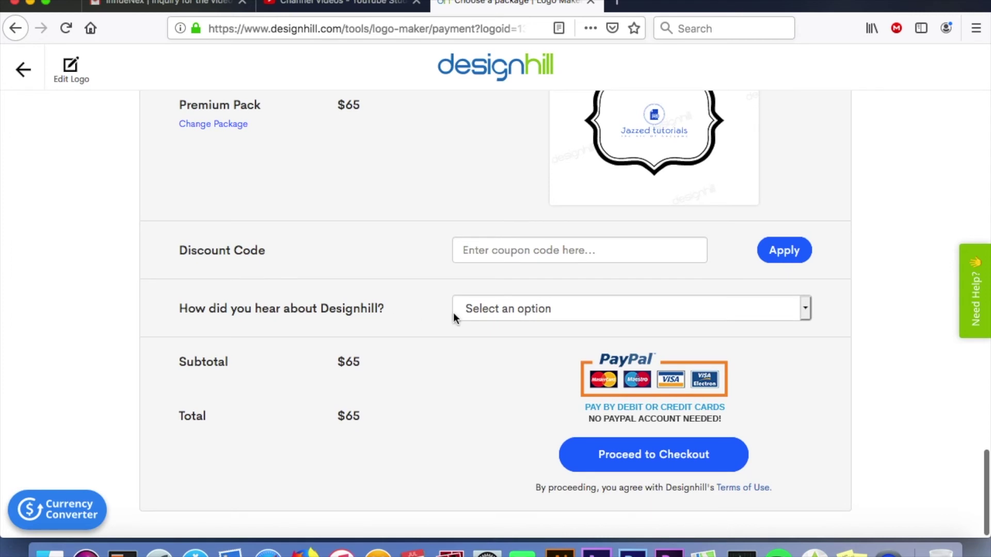
pyautogui.click(518, 304)
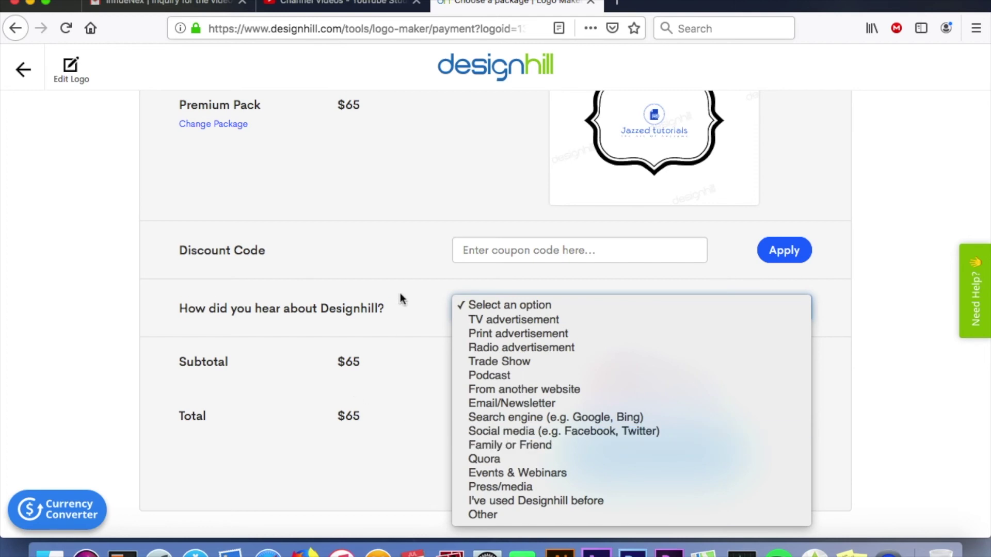
pyautogui.click(411, 253)
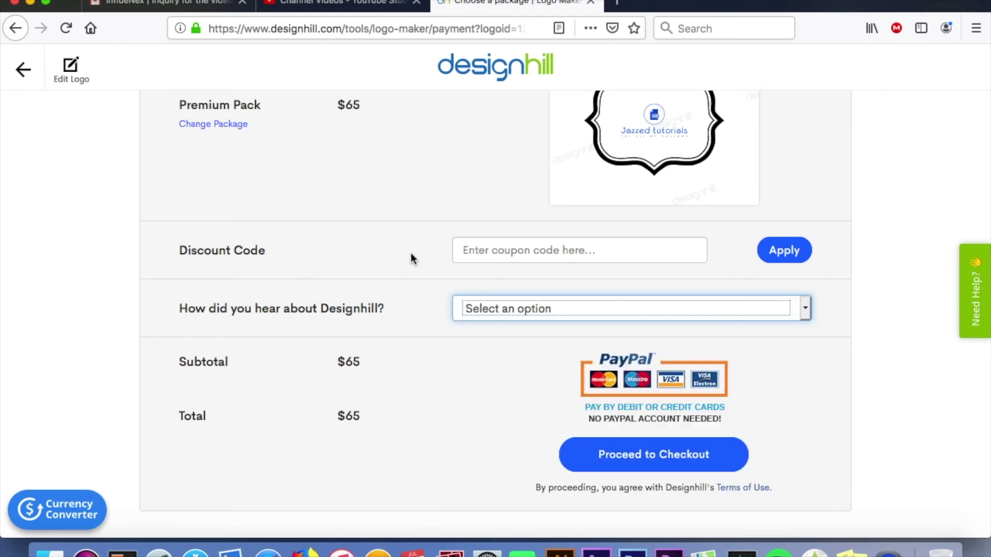